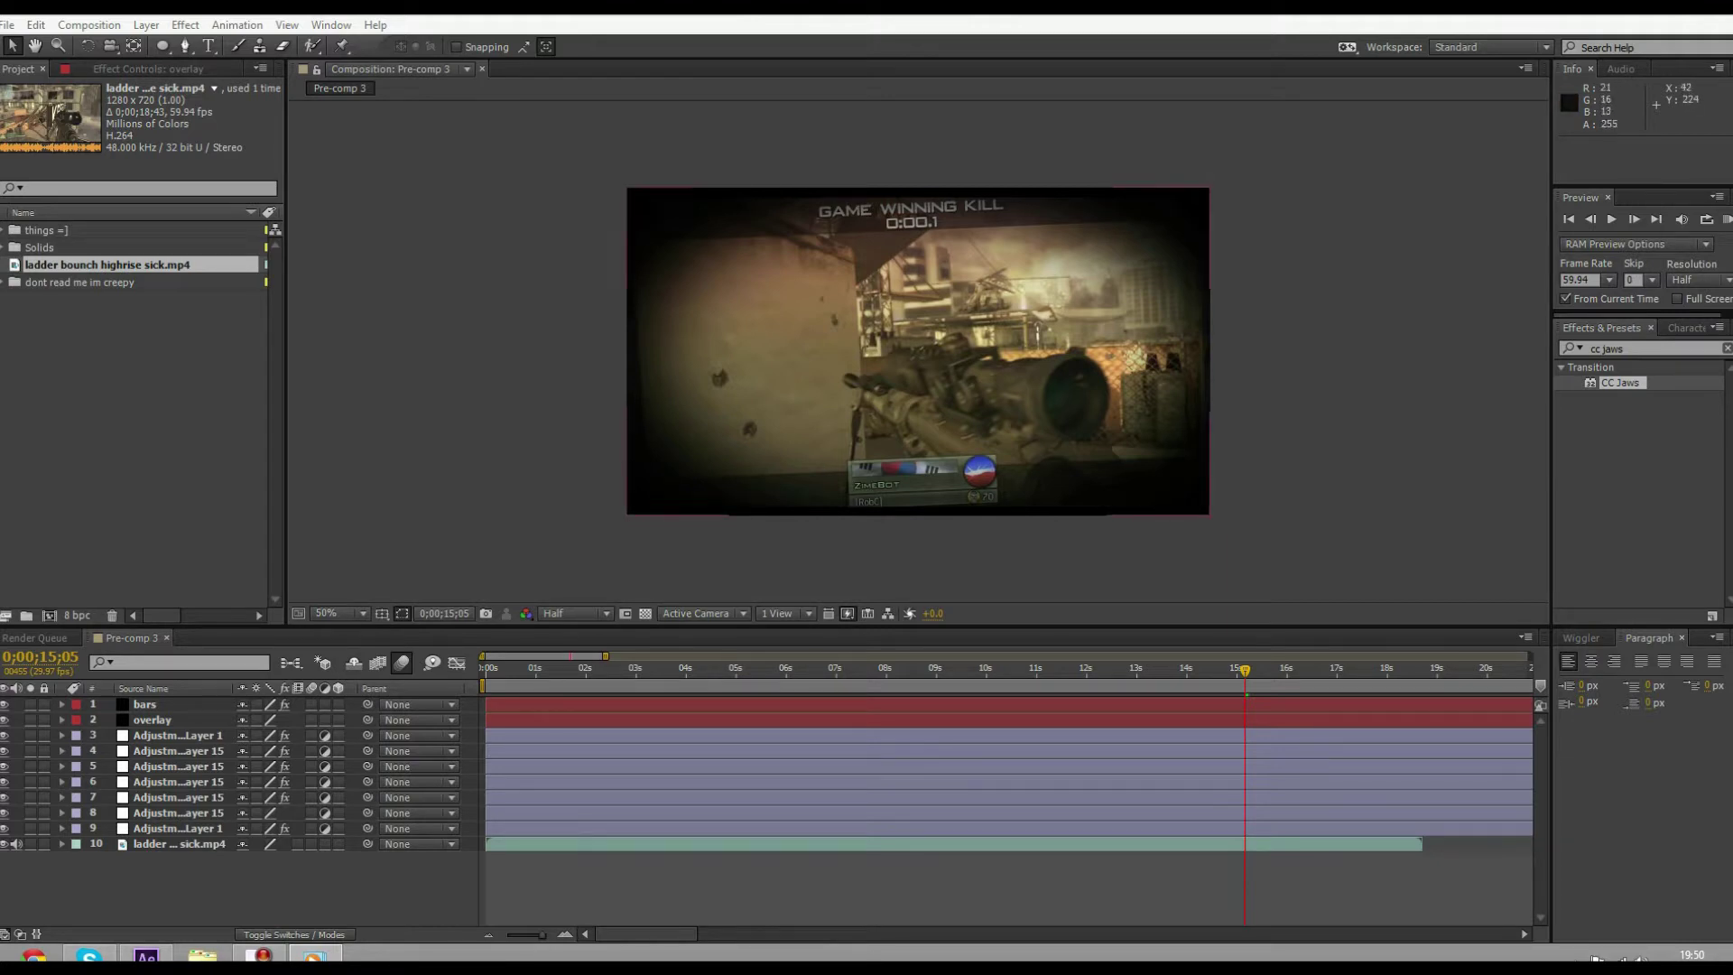
# Raise the overlay layer's Mask 1 expansion to 45 pixels
pyautogui.click(152, 720)
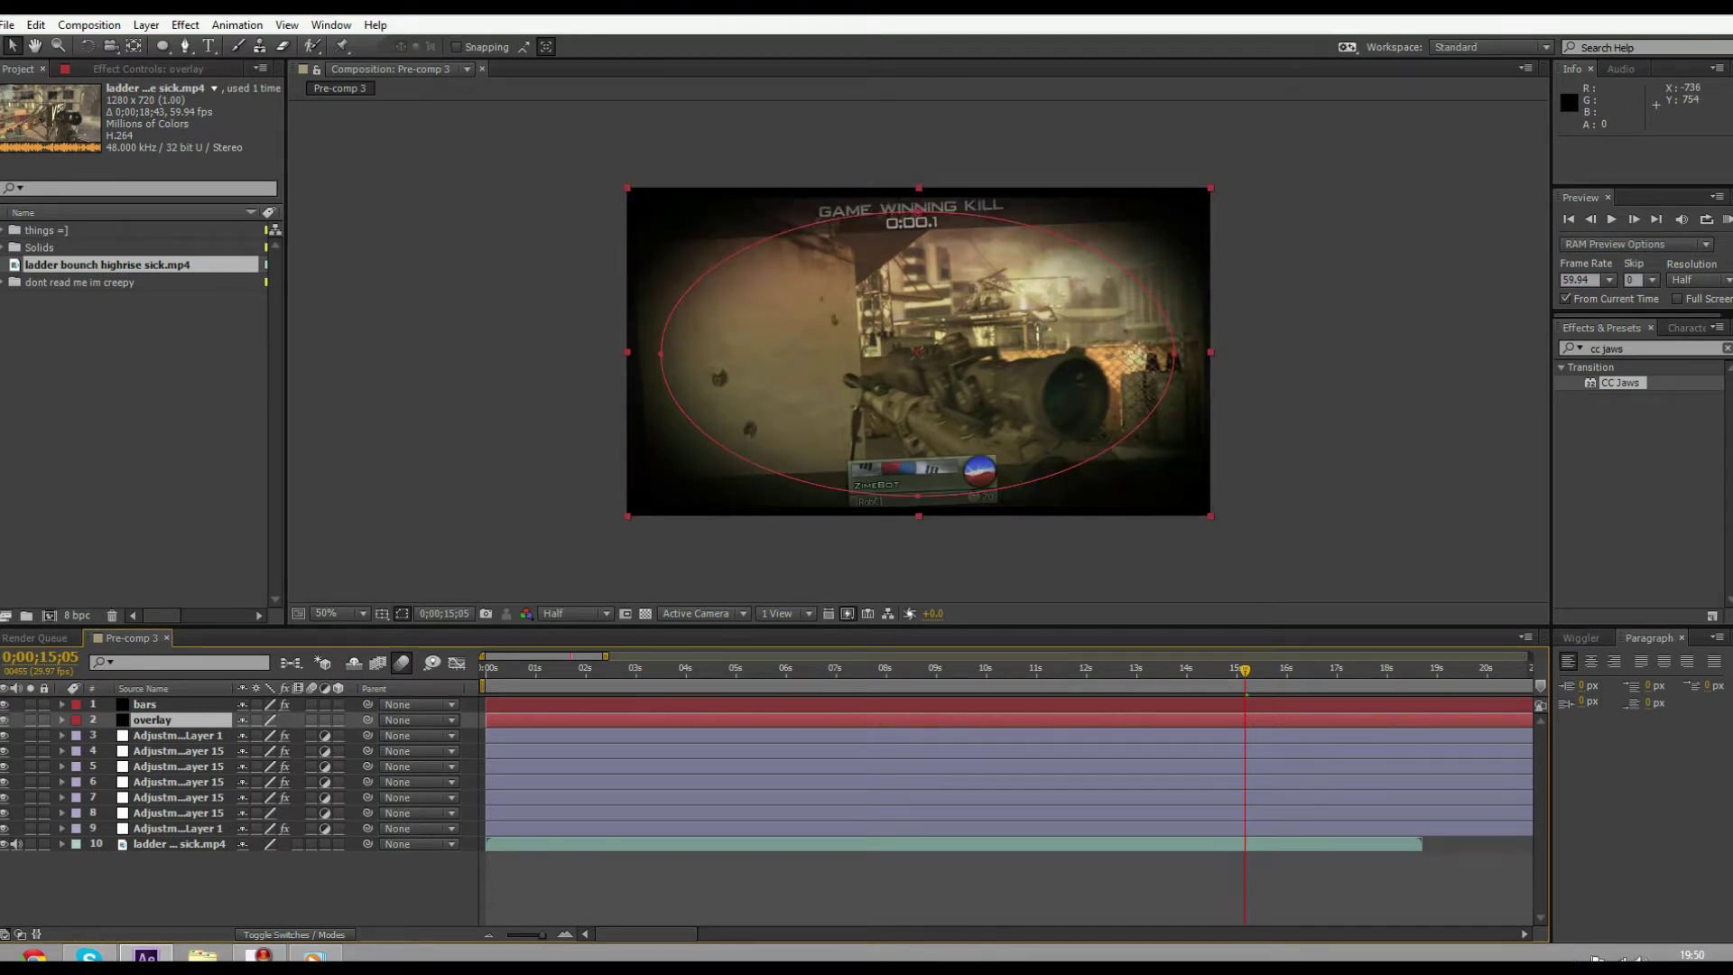
pyautogui.press('m')
pyautogui.press('m')
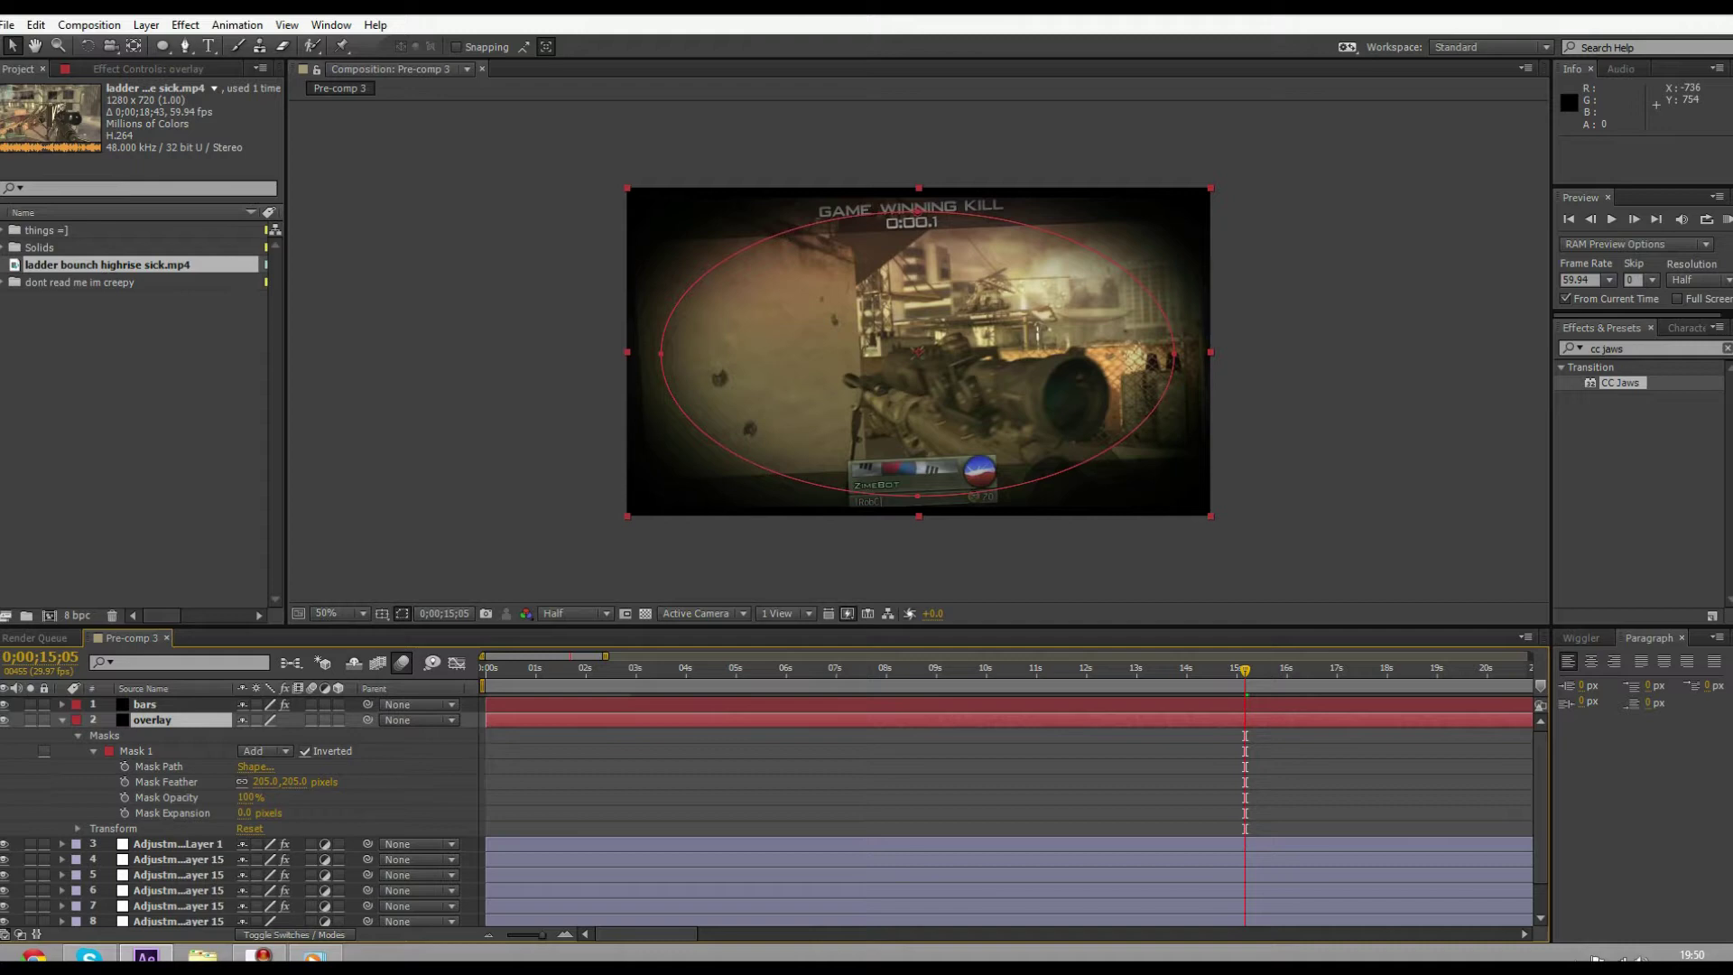
pyautogui.moveTo(257, 812); pyautogui.dragTo(352, 812)
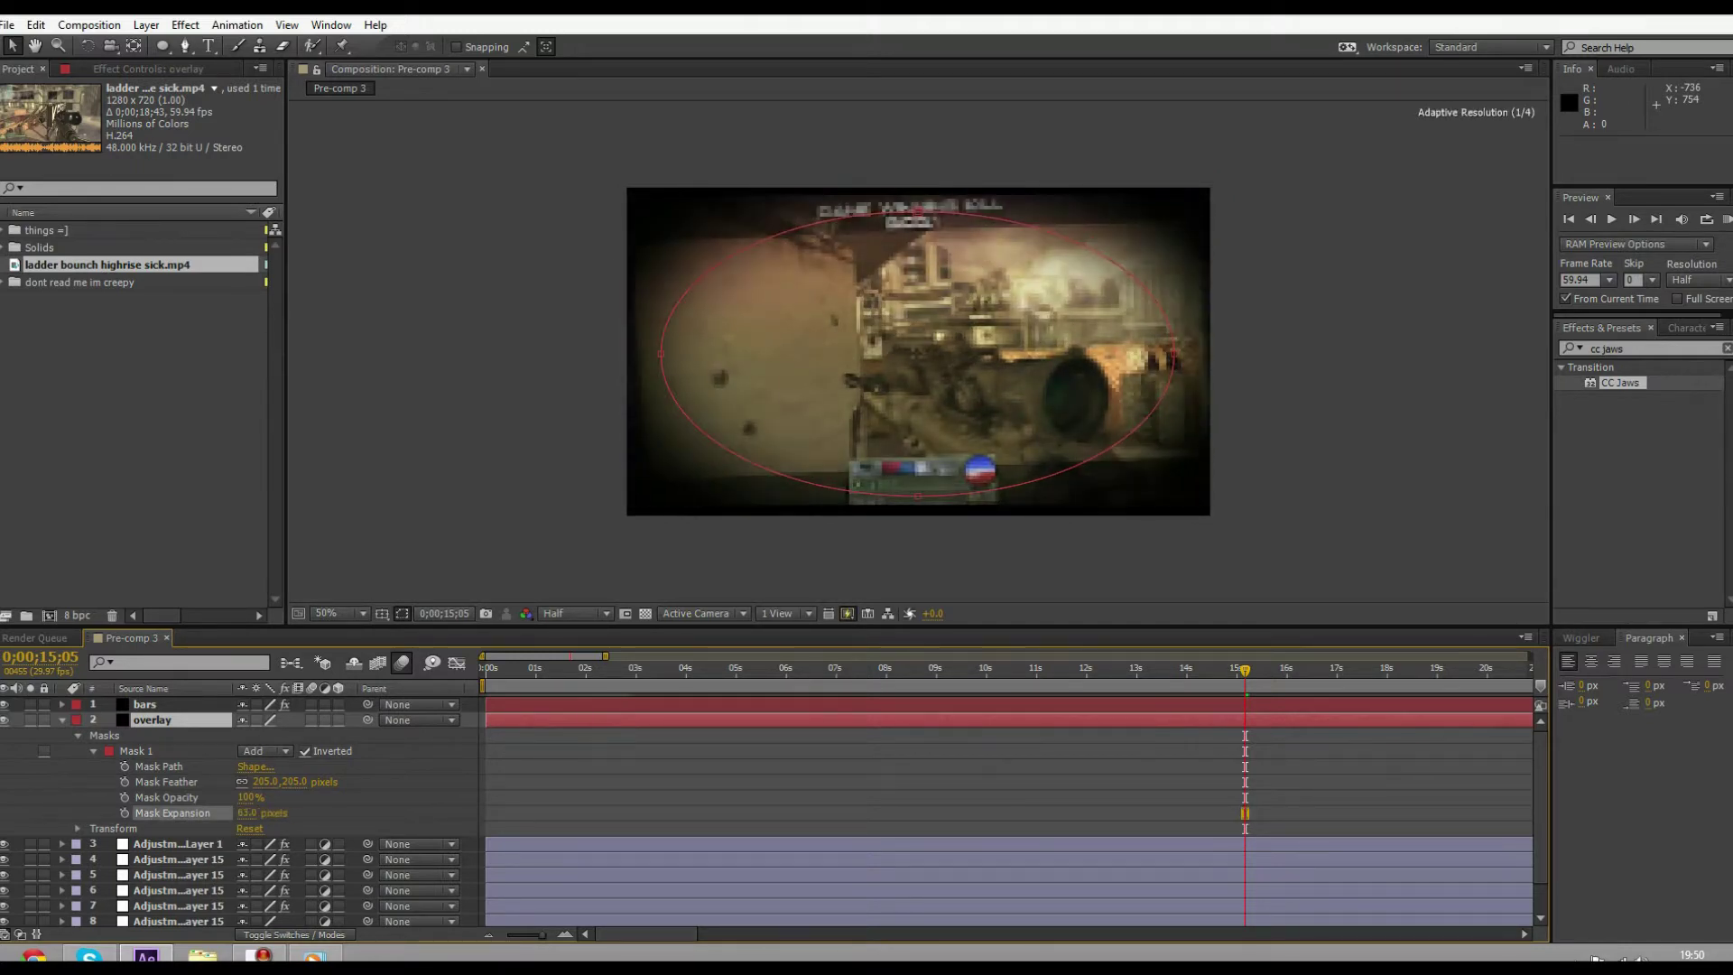
# Delete the bars and overlay layers and the first old adjustment layer
pyautogui.press('m')
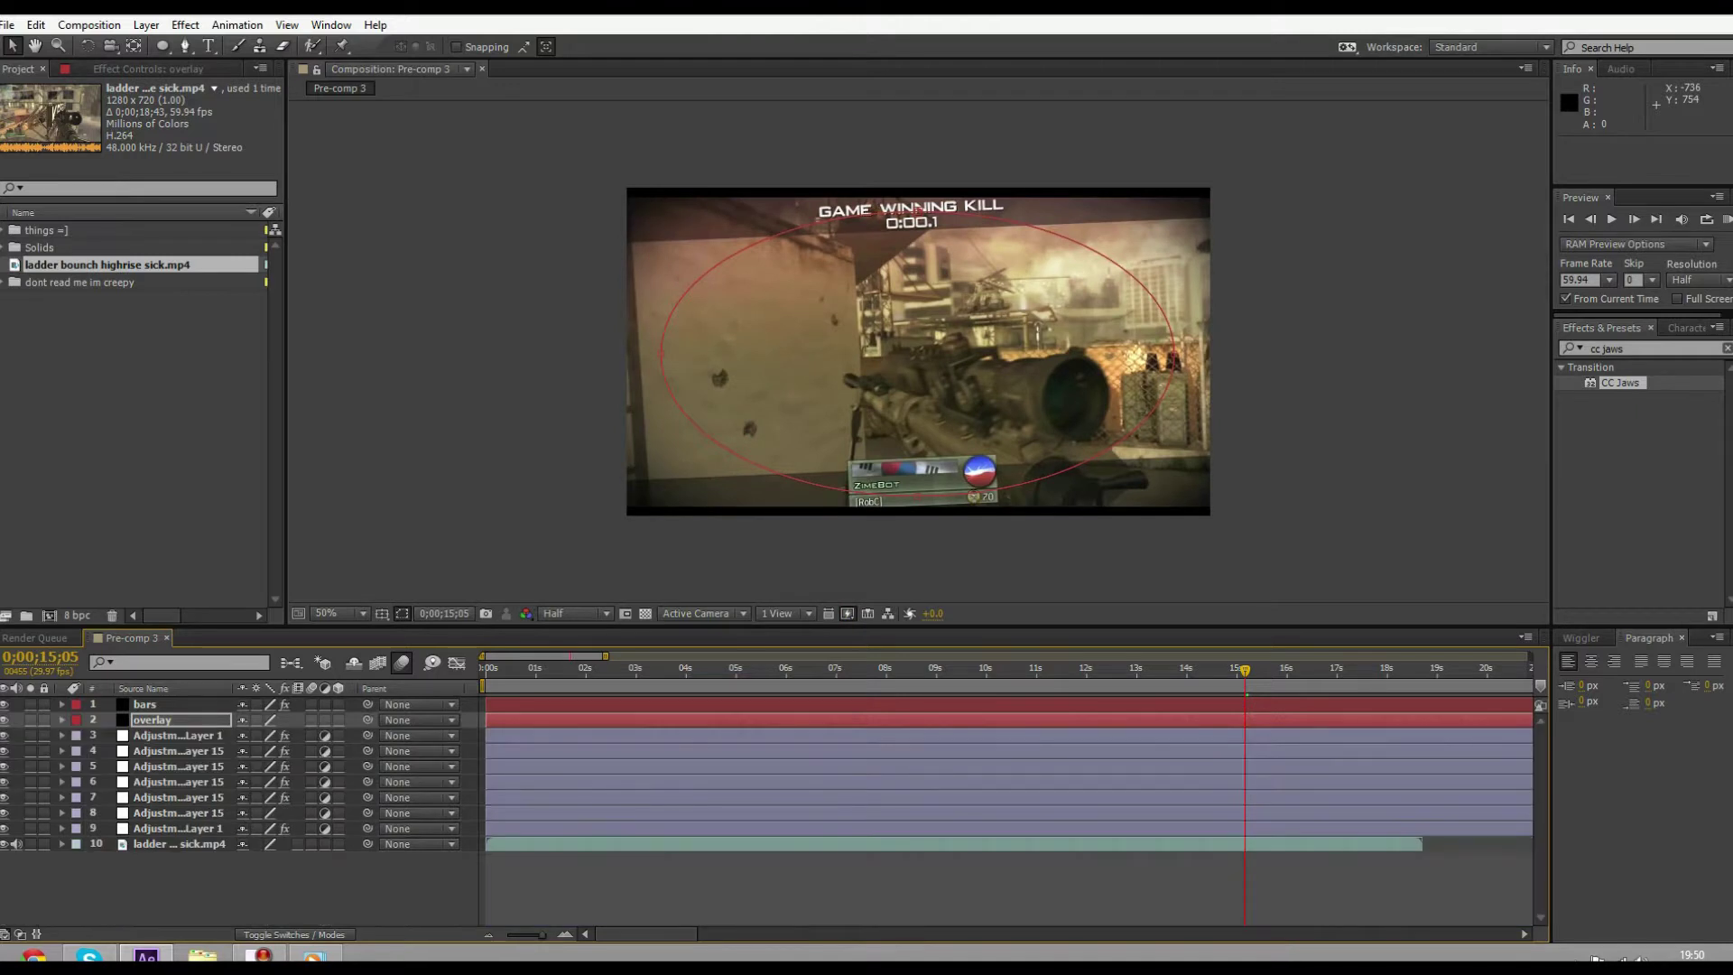
pyautogui.hotkey('ctrl', 'Up')
pyautogui.press('Delete')
pyautogui.hotkey('ctrl', 'Down')
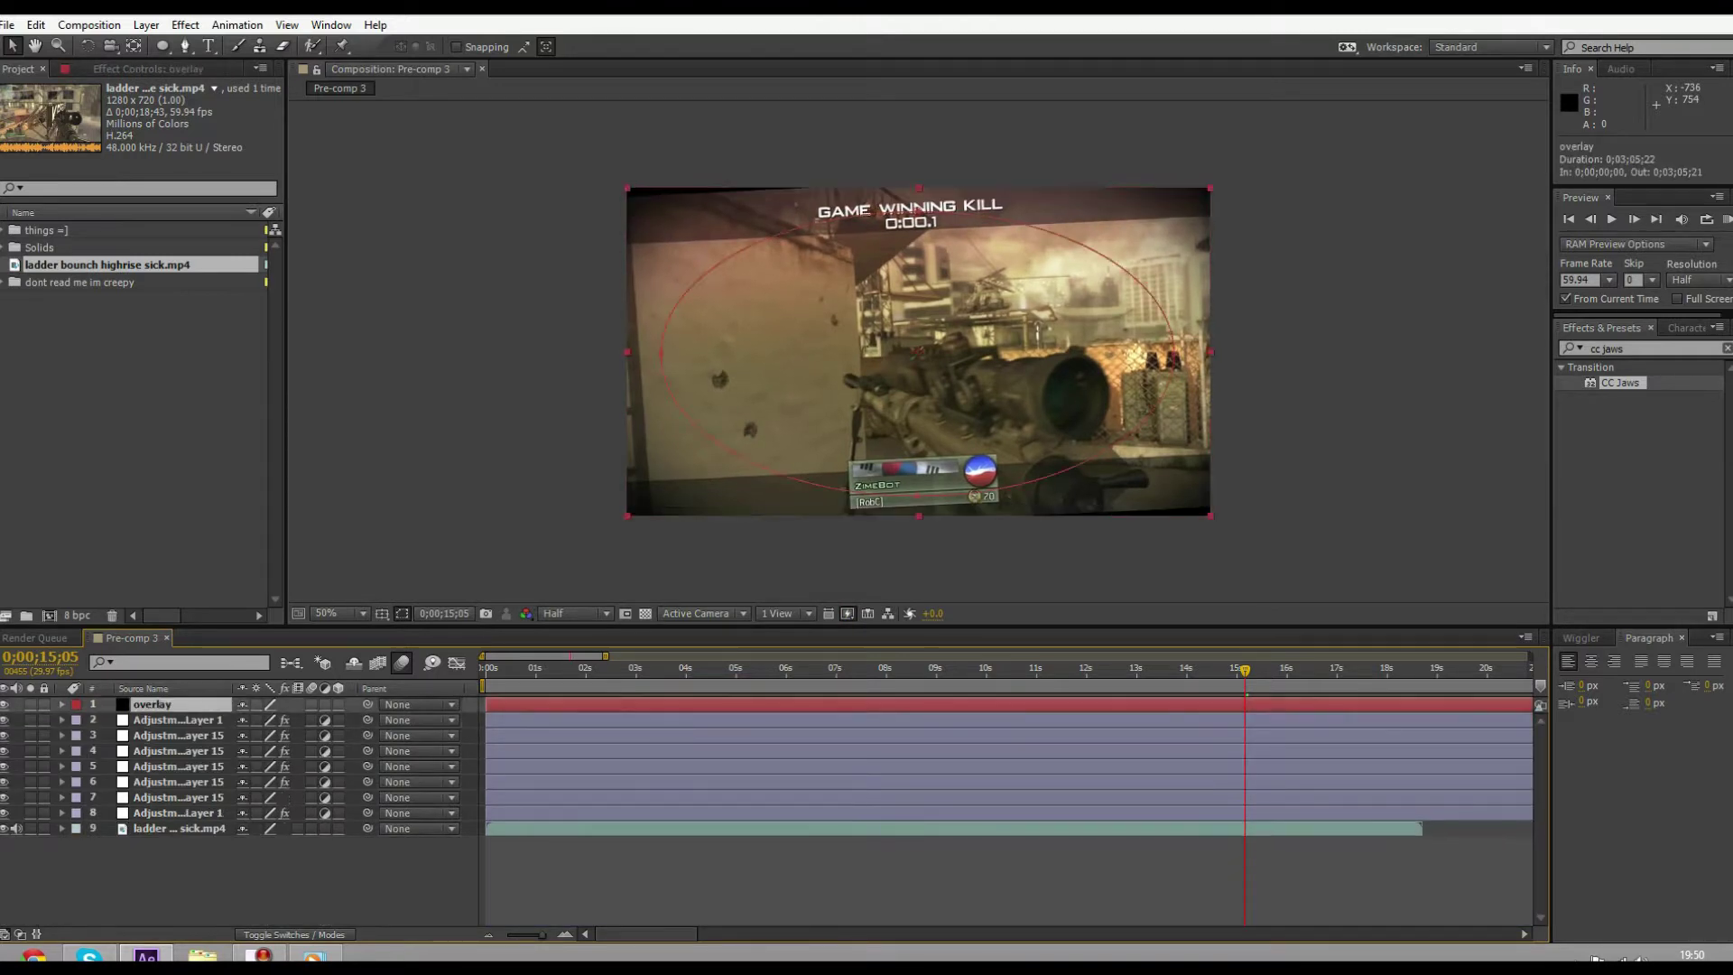
pyautogui.press('Delete')
pyautogui.hotkey('ctrl', 'Down')
pyautogui.press('Delete')
# Delete the remaining Adjustment Layer 15 layers and preview the comp from the start
pyautogui.hotkey('ctrl', 'Down')
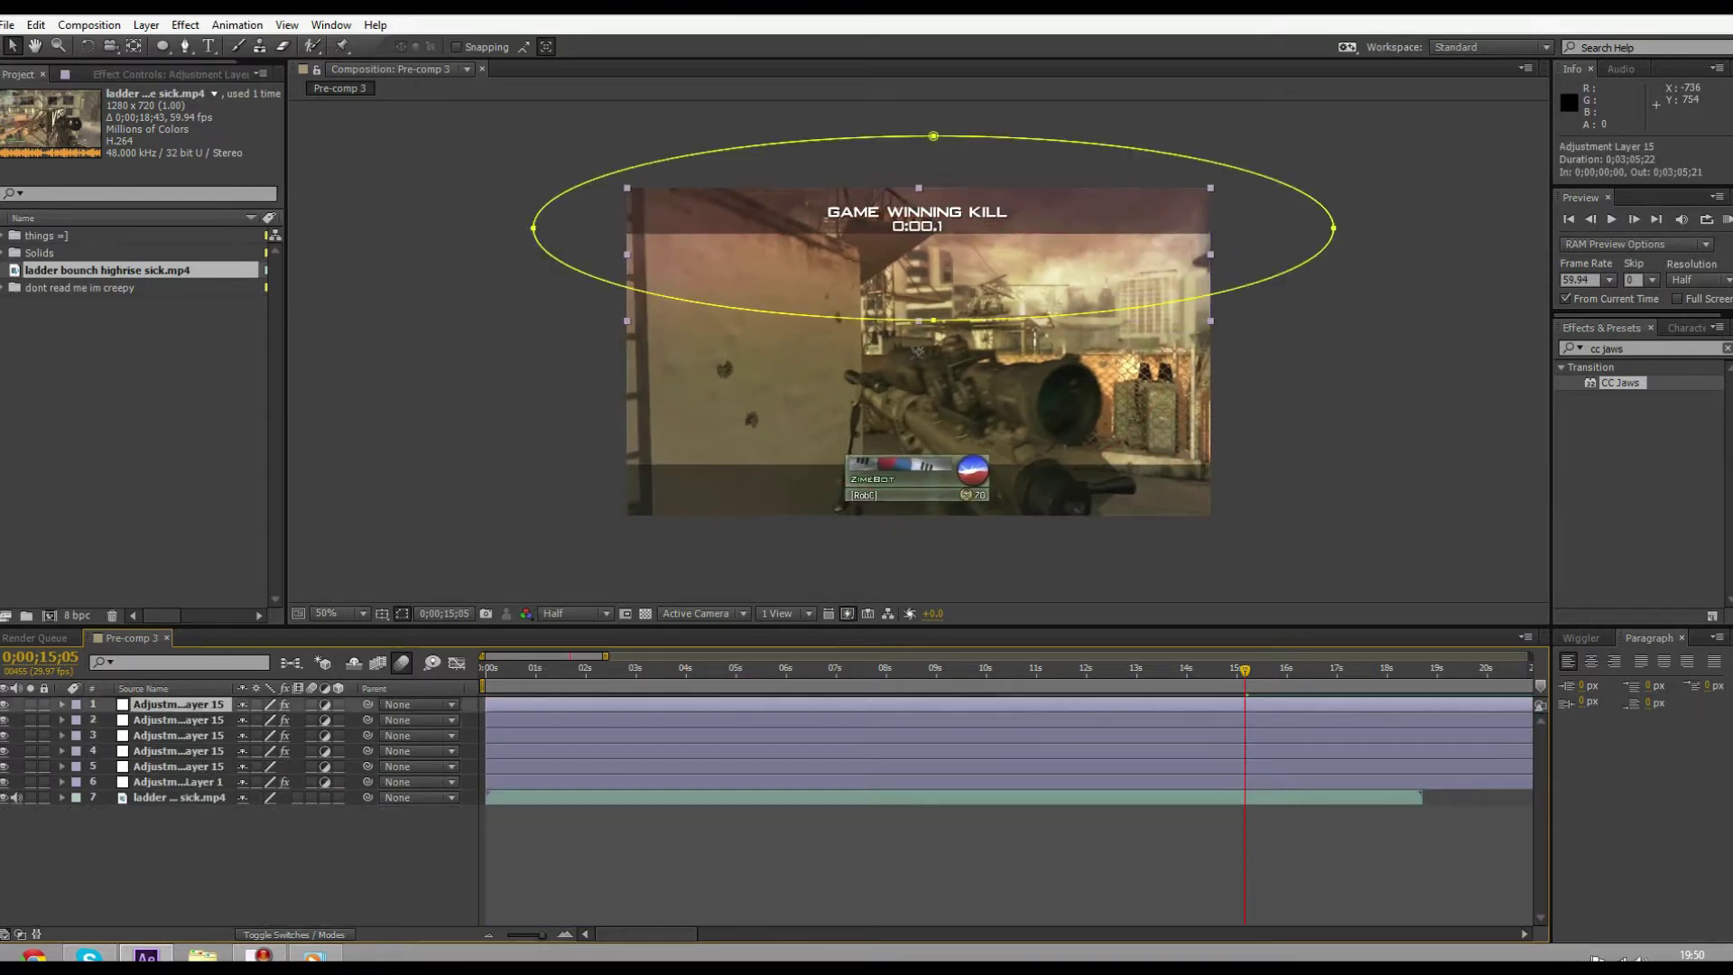
pyautogui.press('Delete')
pyautogui.hotkey('ctrl', 'Down')
pyautogui.press('Delete')
pyautogui.hotkey('ctrl', 'Down')
pyautogui.press('Delete')
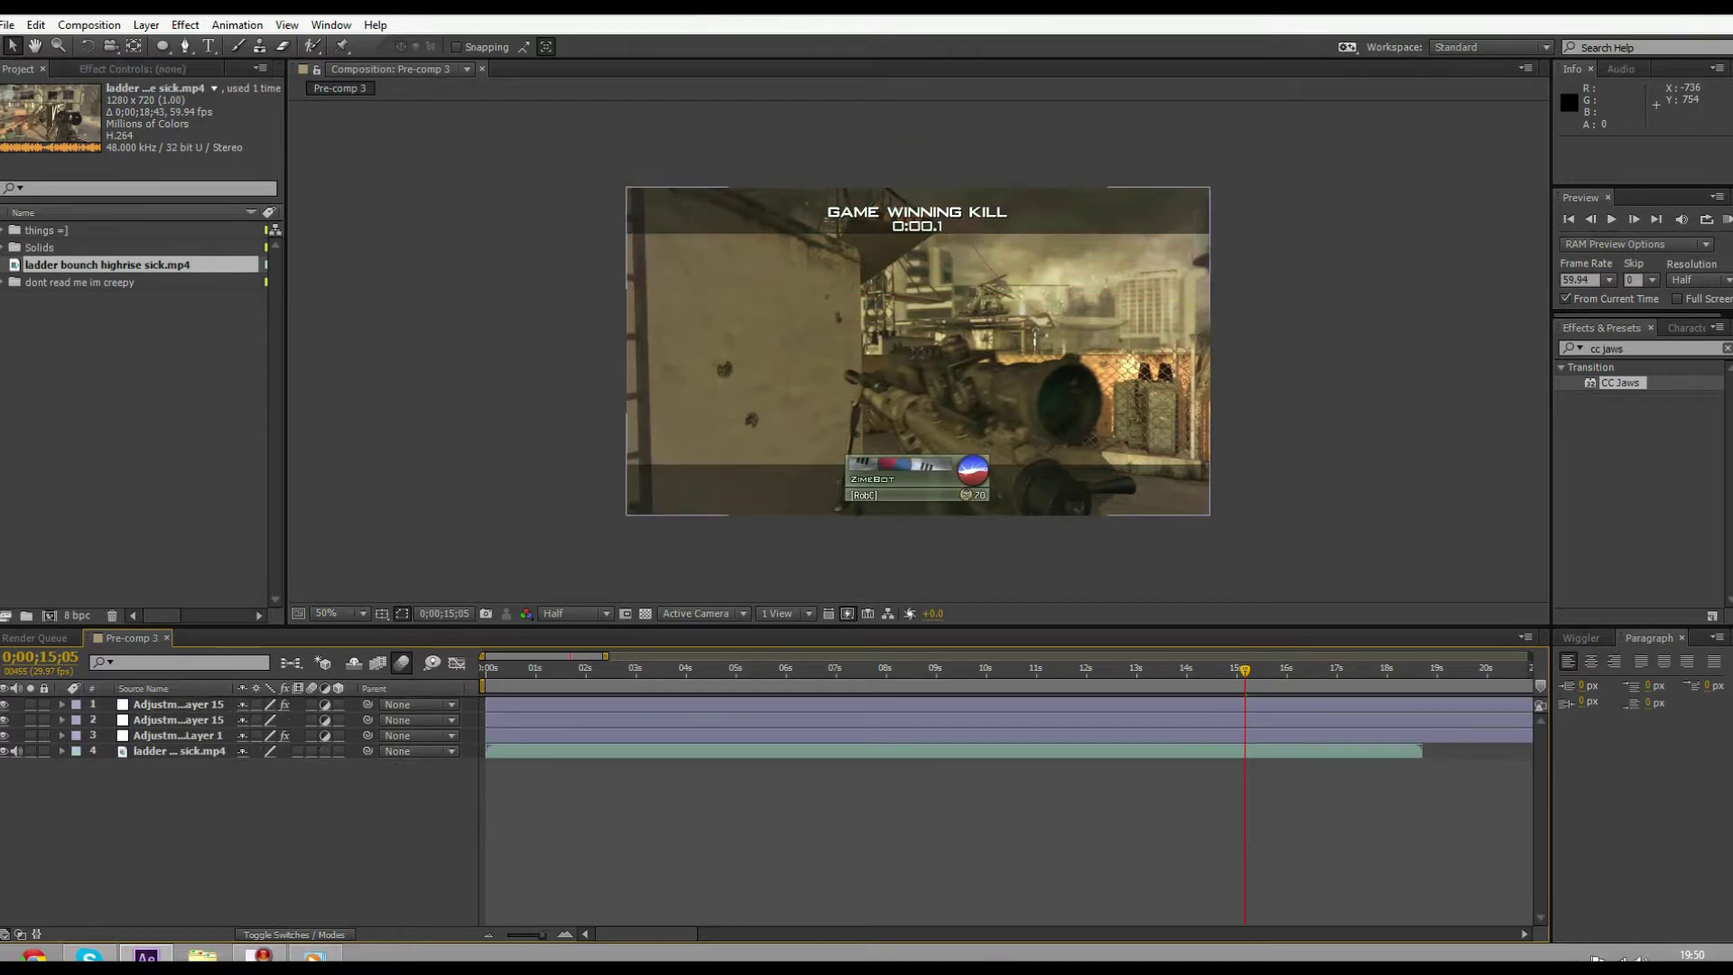
pyautogui.hotkey('ctrl', 'Down')
pyautogui.press('Delete')
pyautogui.hotkey('ctrl', 'Down')
pyautogui.press('Delete')
pyautogui.hotkey('ctrl', 'Down')
pyautogui.press('Delete')
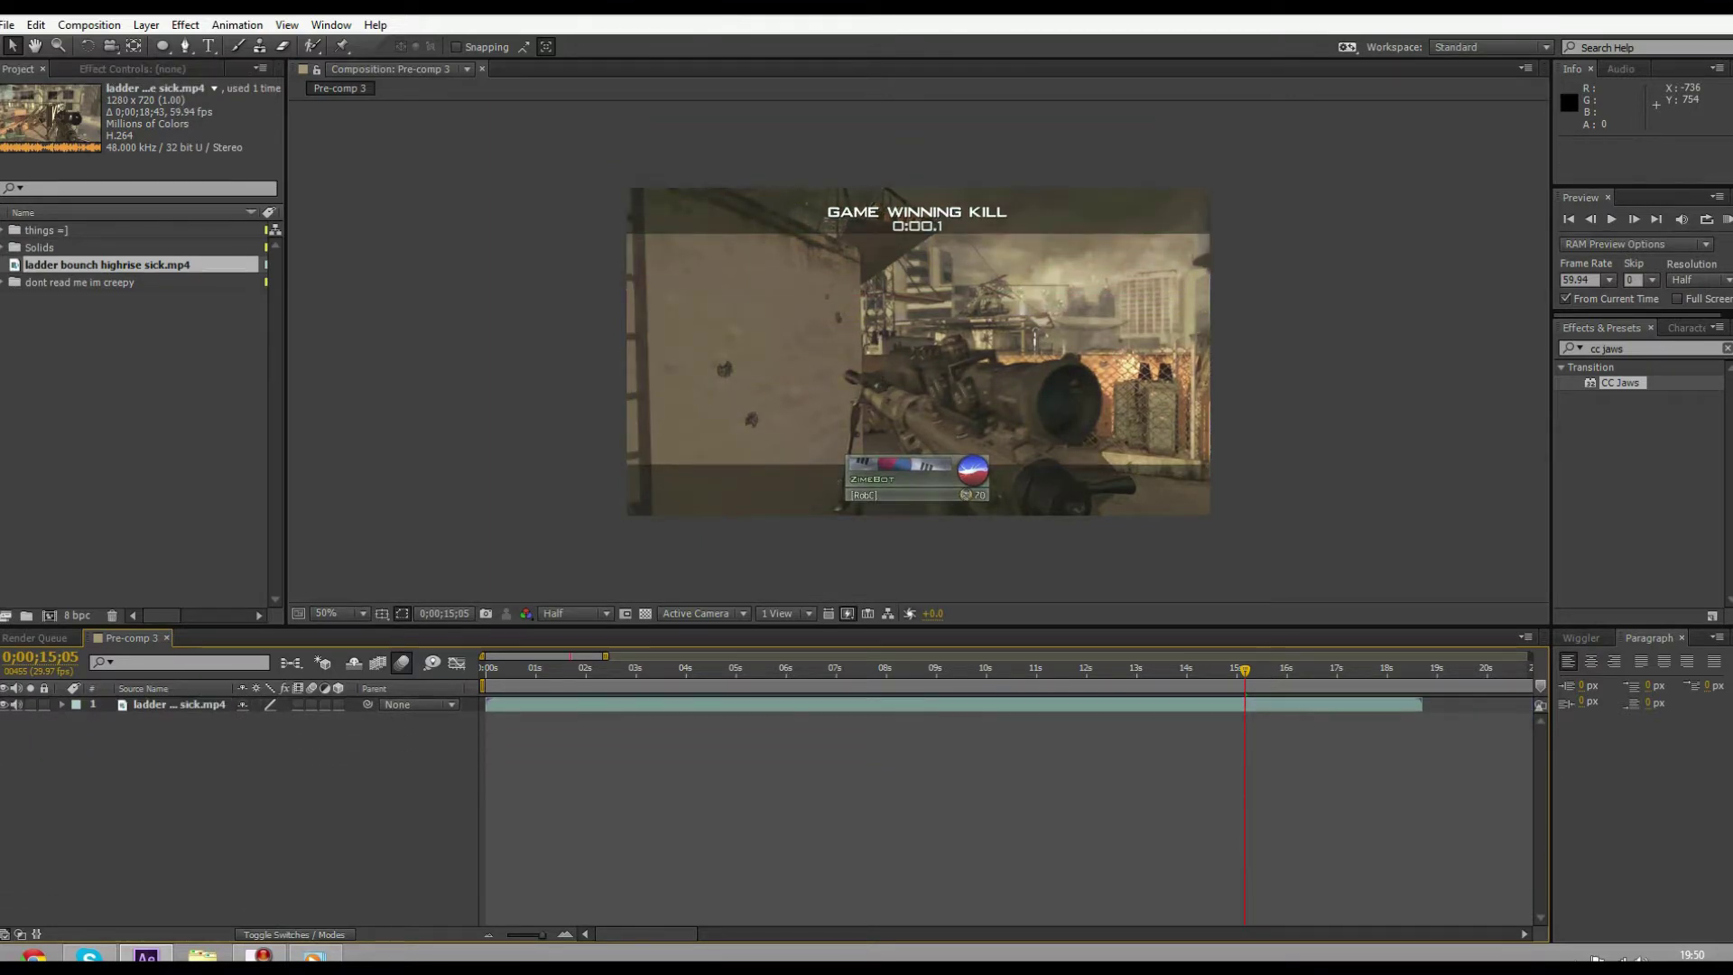
pyautogui.press('Home')
pyautogui.press('space')
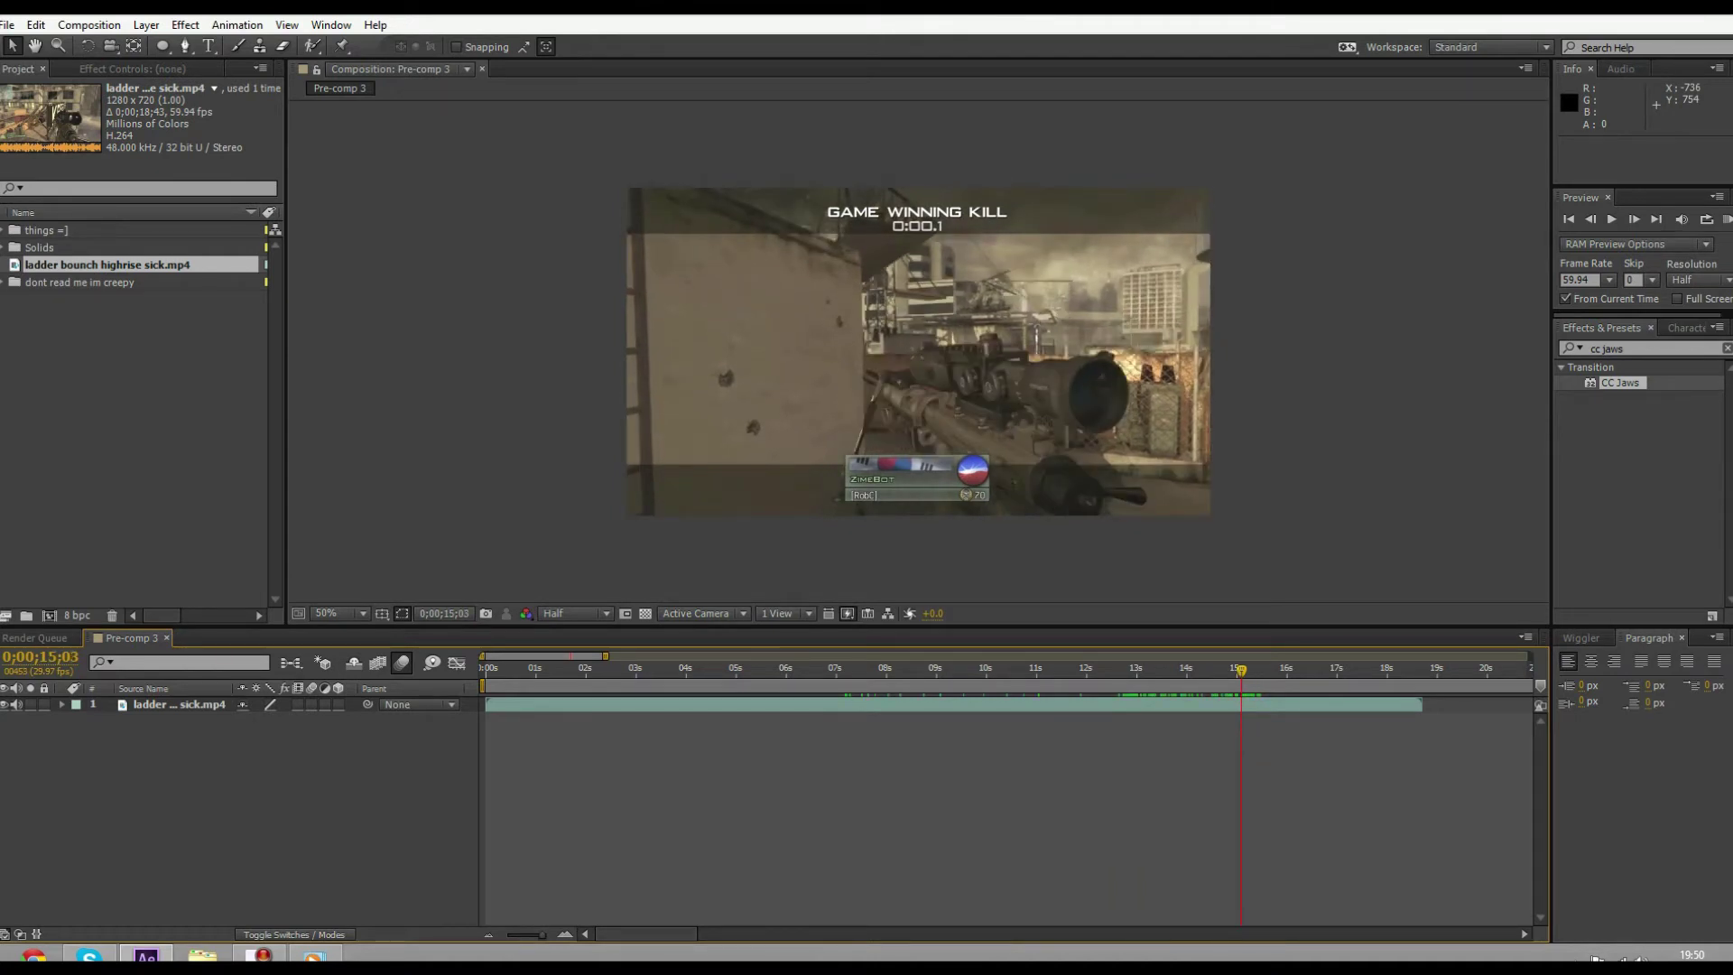
# Create a black 1280x720 solid named 'ovel' above the gameplay clip
pyautogui.hotkey('ctrl', 'y')
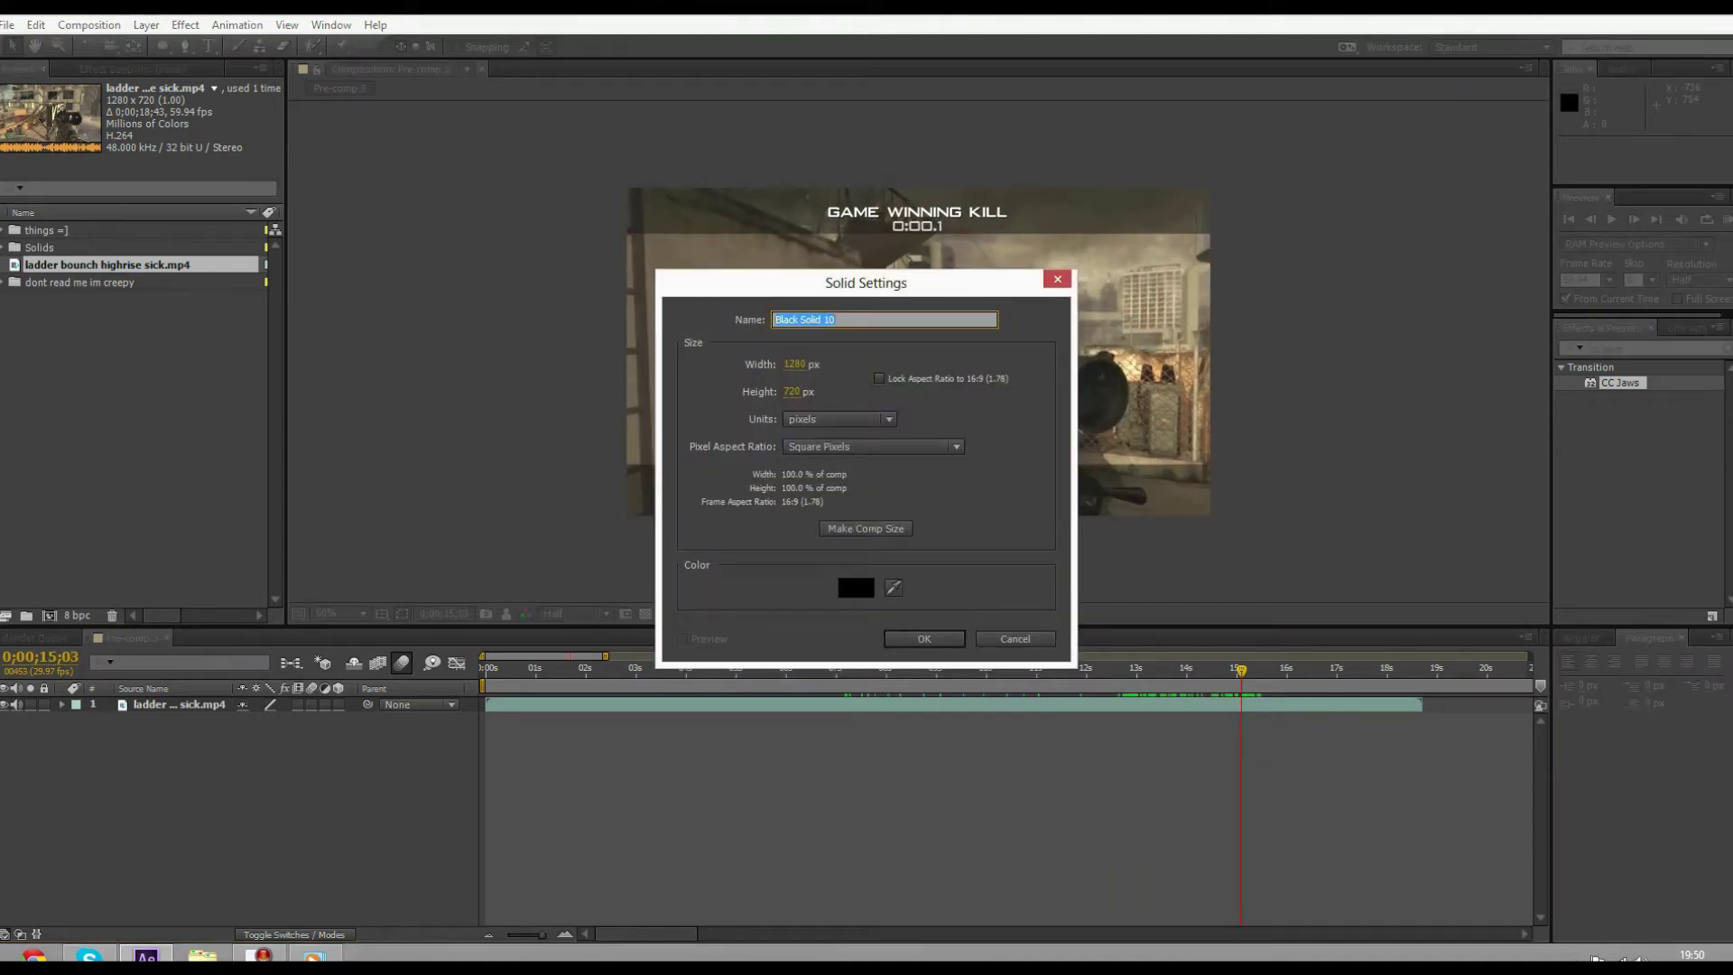
pyautogui.press('BackSpace')
pyautogui.write('ovel')
pyautogui.press('Return')
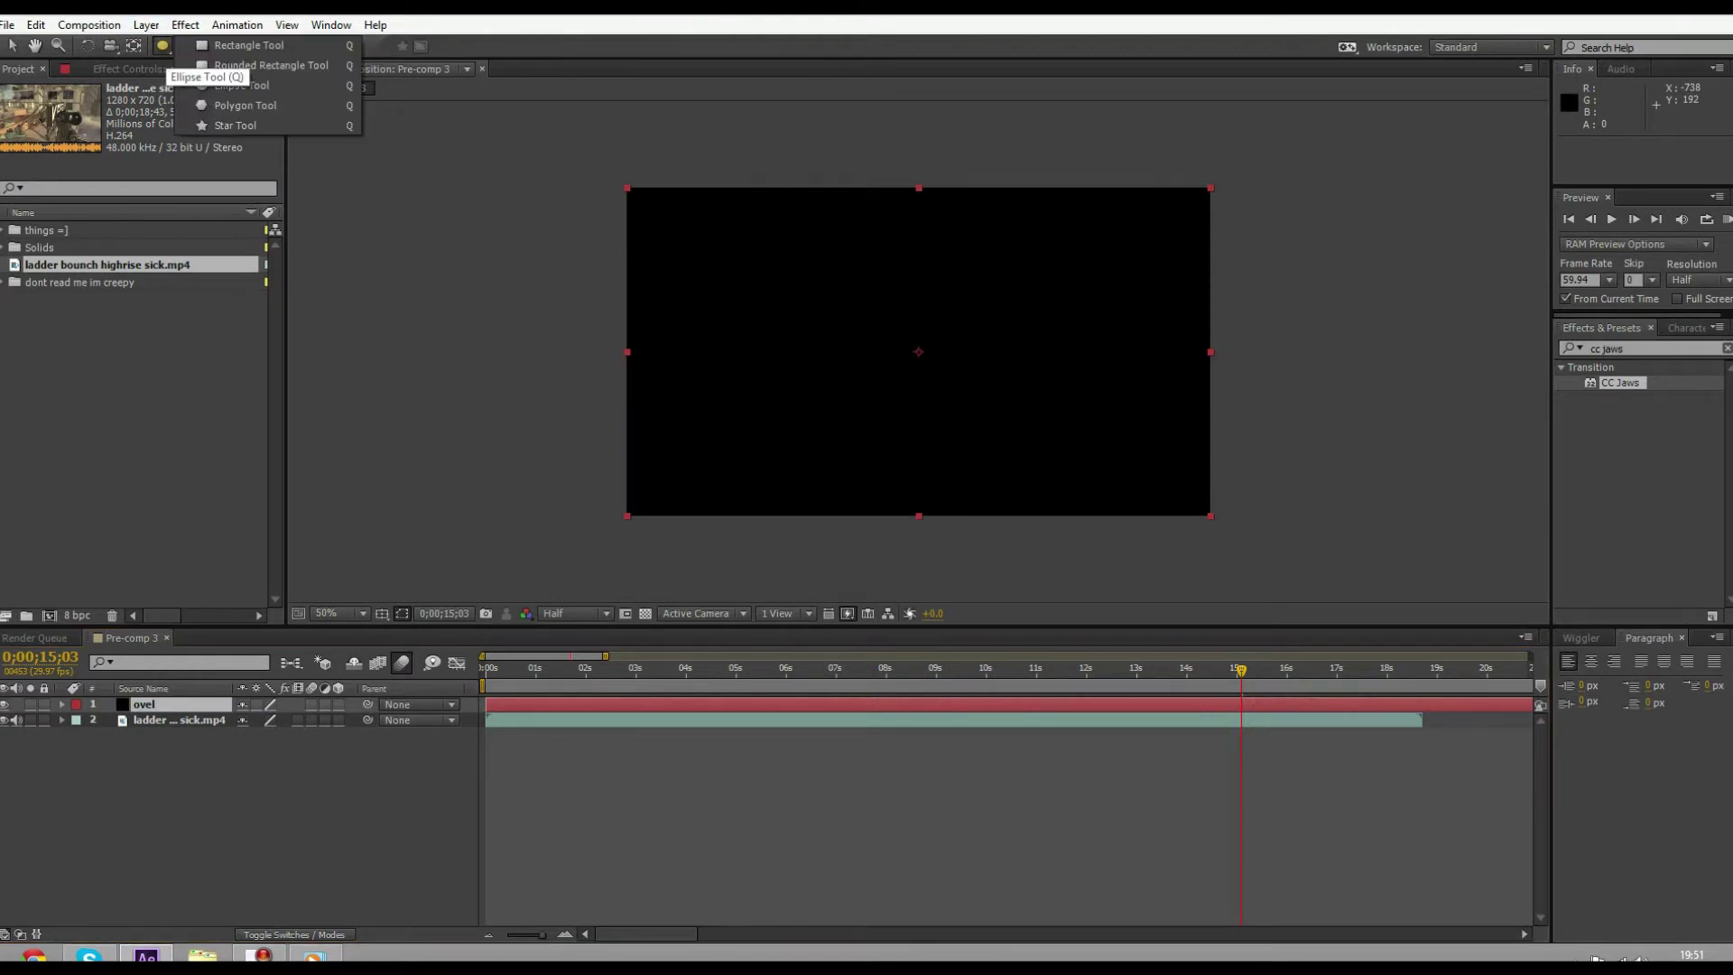
# Draw an elliptical mask over the ovel solid and nudge it toward the centre
pyautogui.moveTo(163, 45)
pyautogui.mouseDown()
pyautogui.moveTo(258, 46)
pyautogui.moveTo(258, 82)
pyautogui.mouseUp()
pyautogui.click(163, 45)
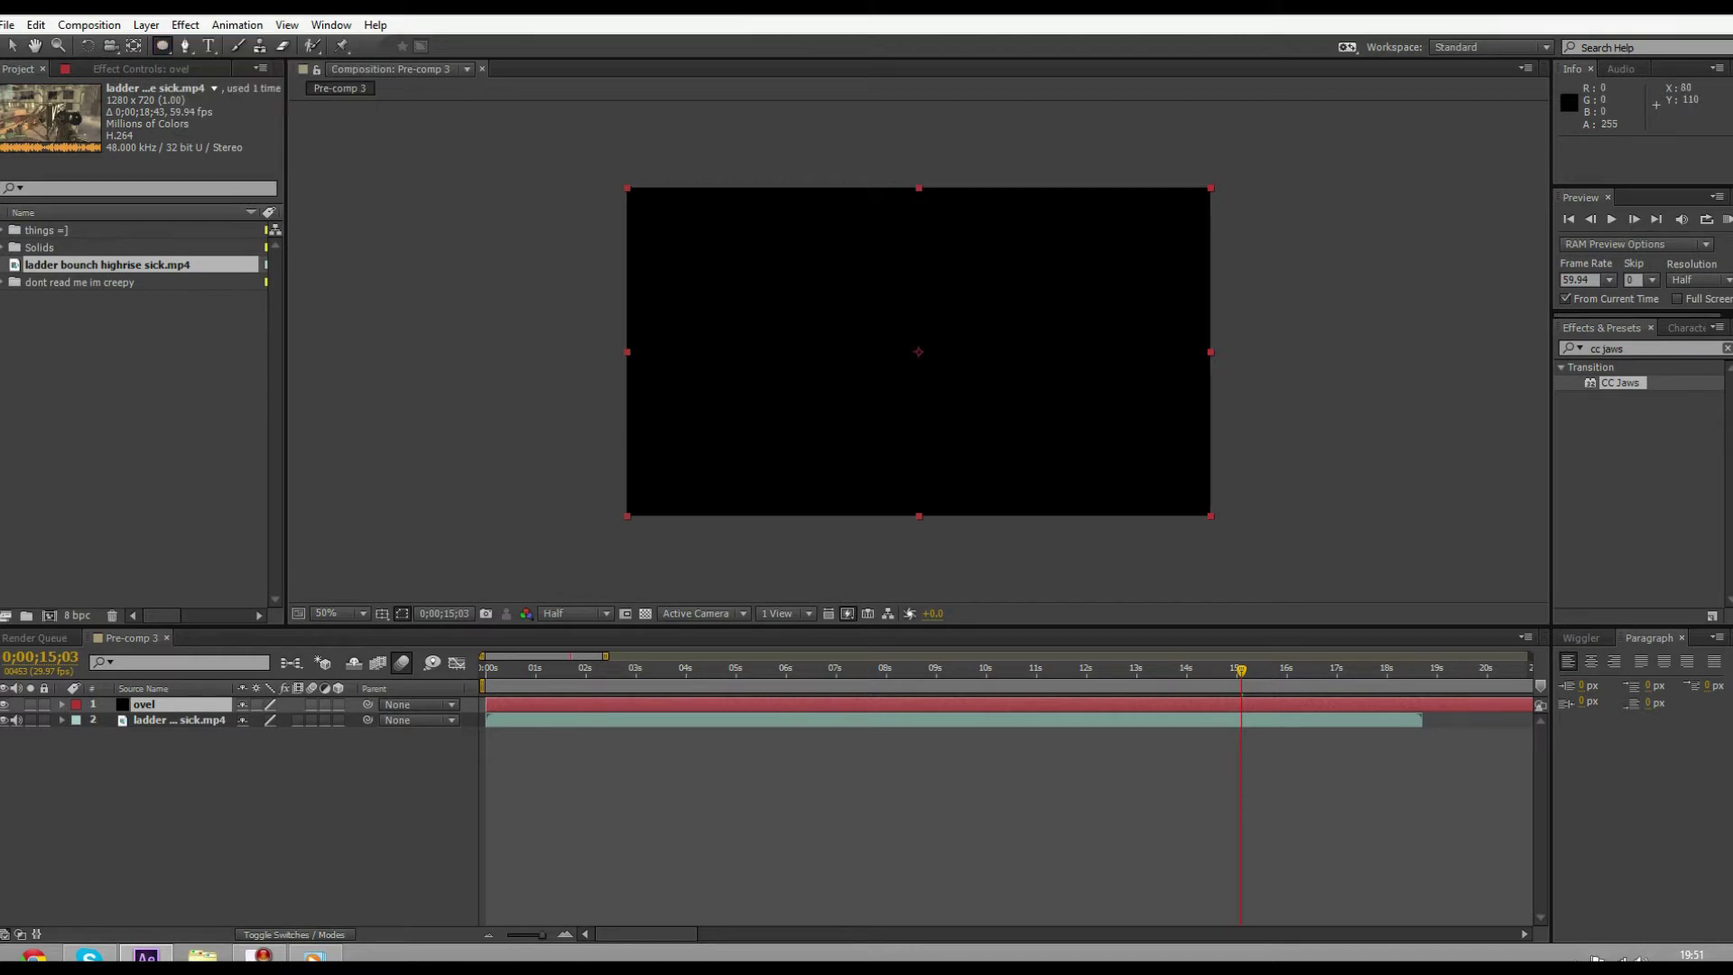
pyautogui.moveTo(654, 214)
pyautogui.mouseDown()
pyautogui.moveTo(1080, 477)
pyautogui.moveTo(1177, 504)
pyautogui.mouseUp()
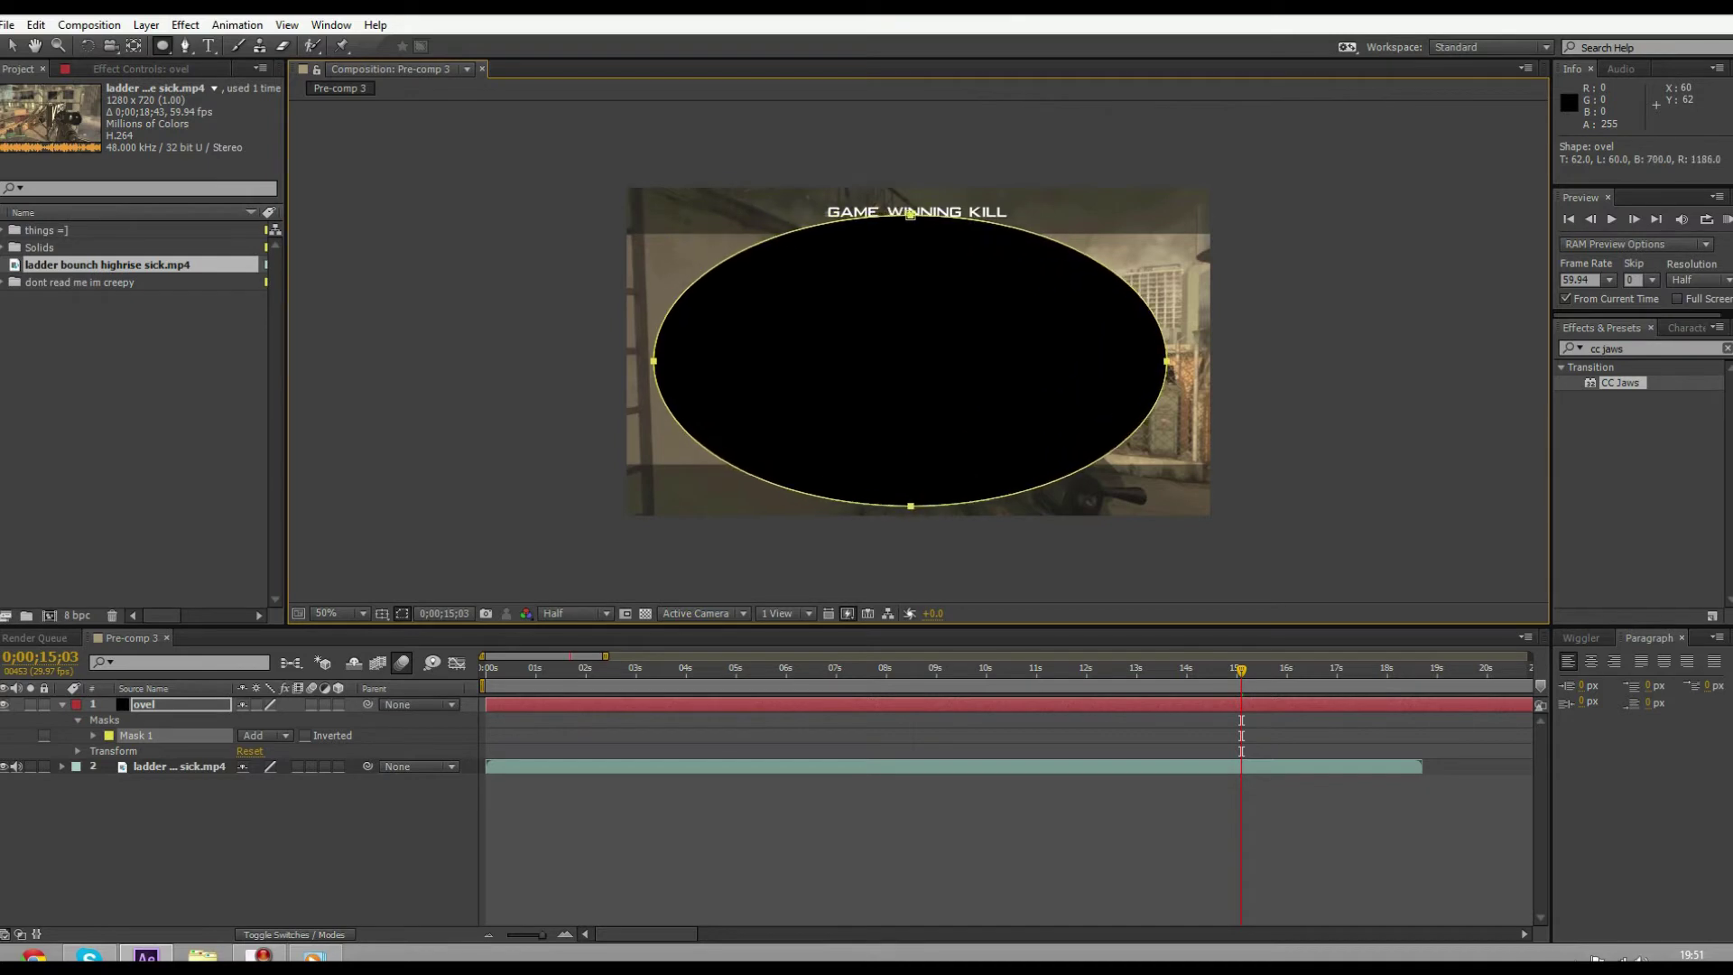
pyautogui.press('v')
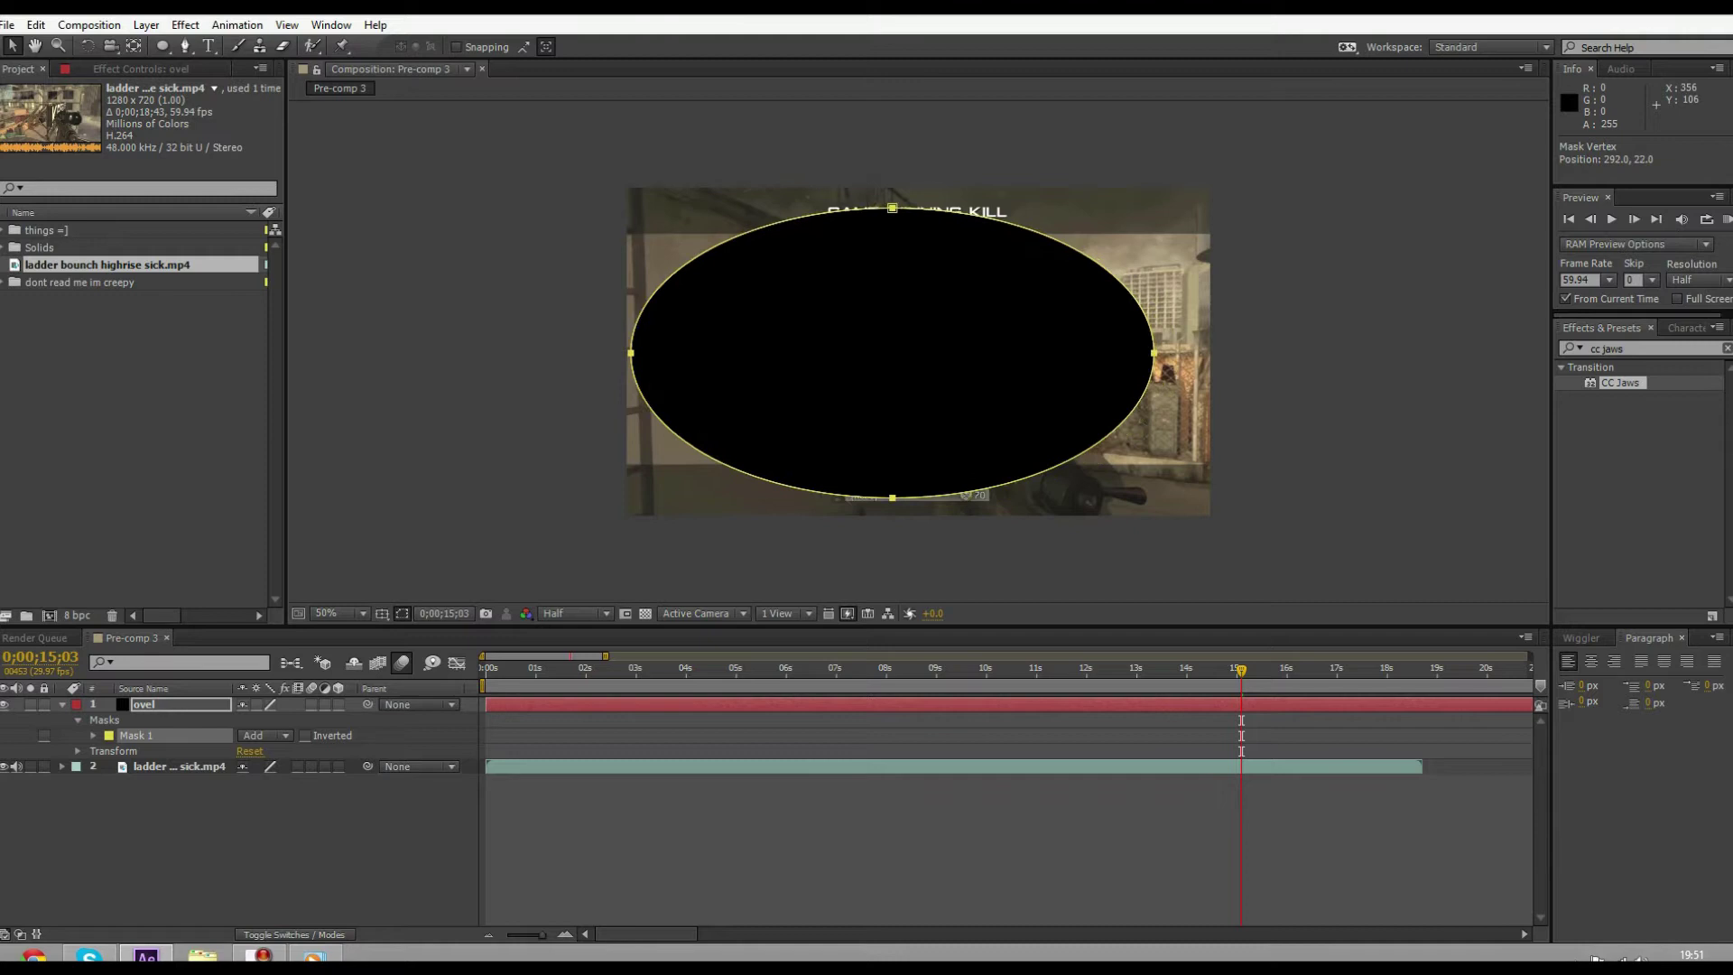
pyautogui.moveTo(868, 260); pyautogui.dragTo(857, 256)
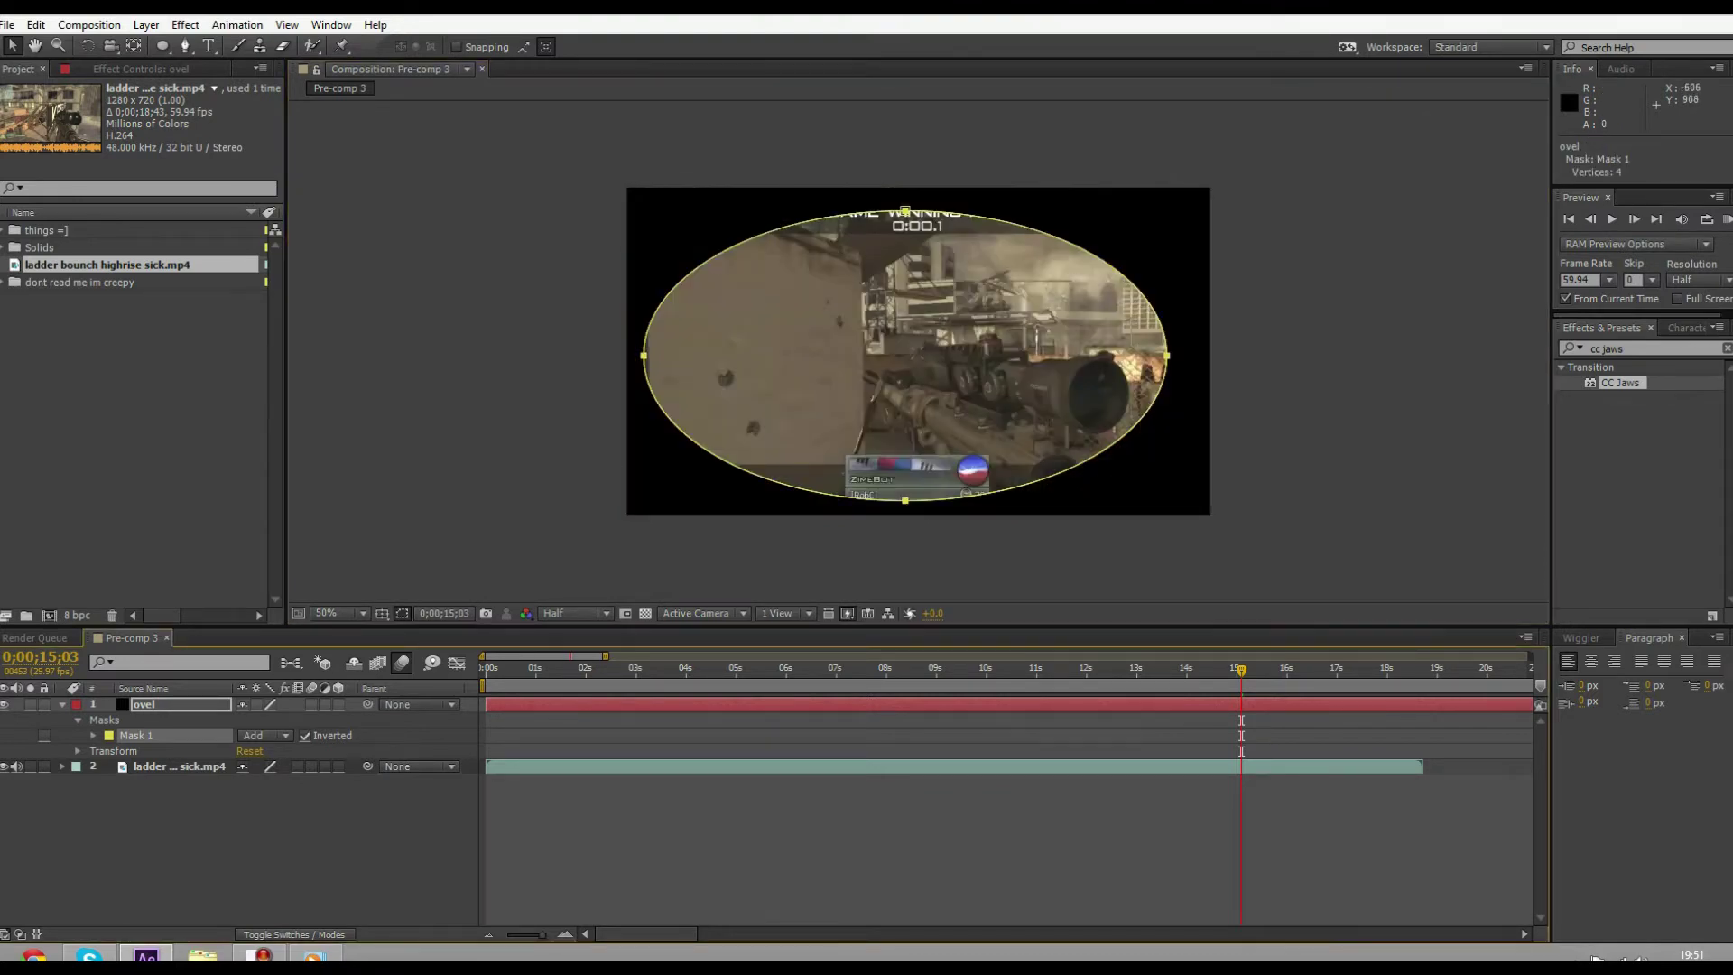
# Revert the stray free-transform rotation so the oval mask is its original level ellipse
pyautogui.doubleClick(761, 282)
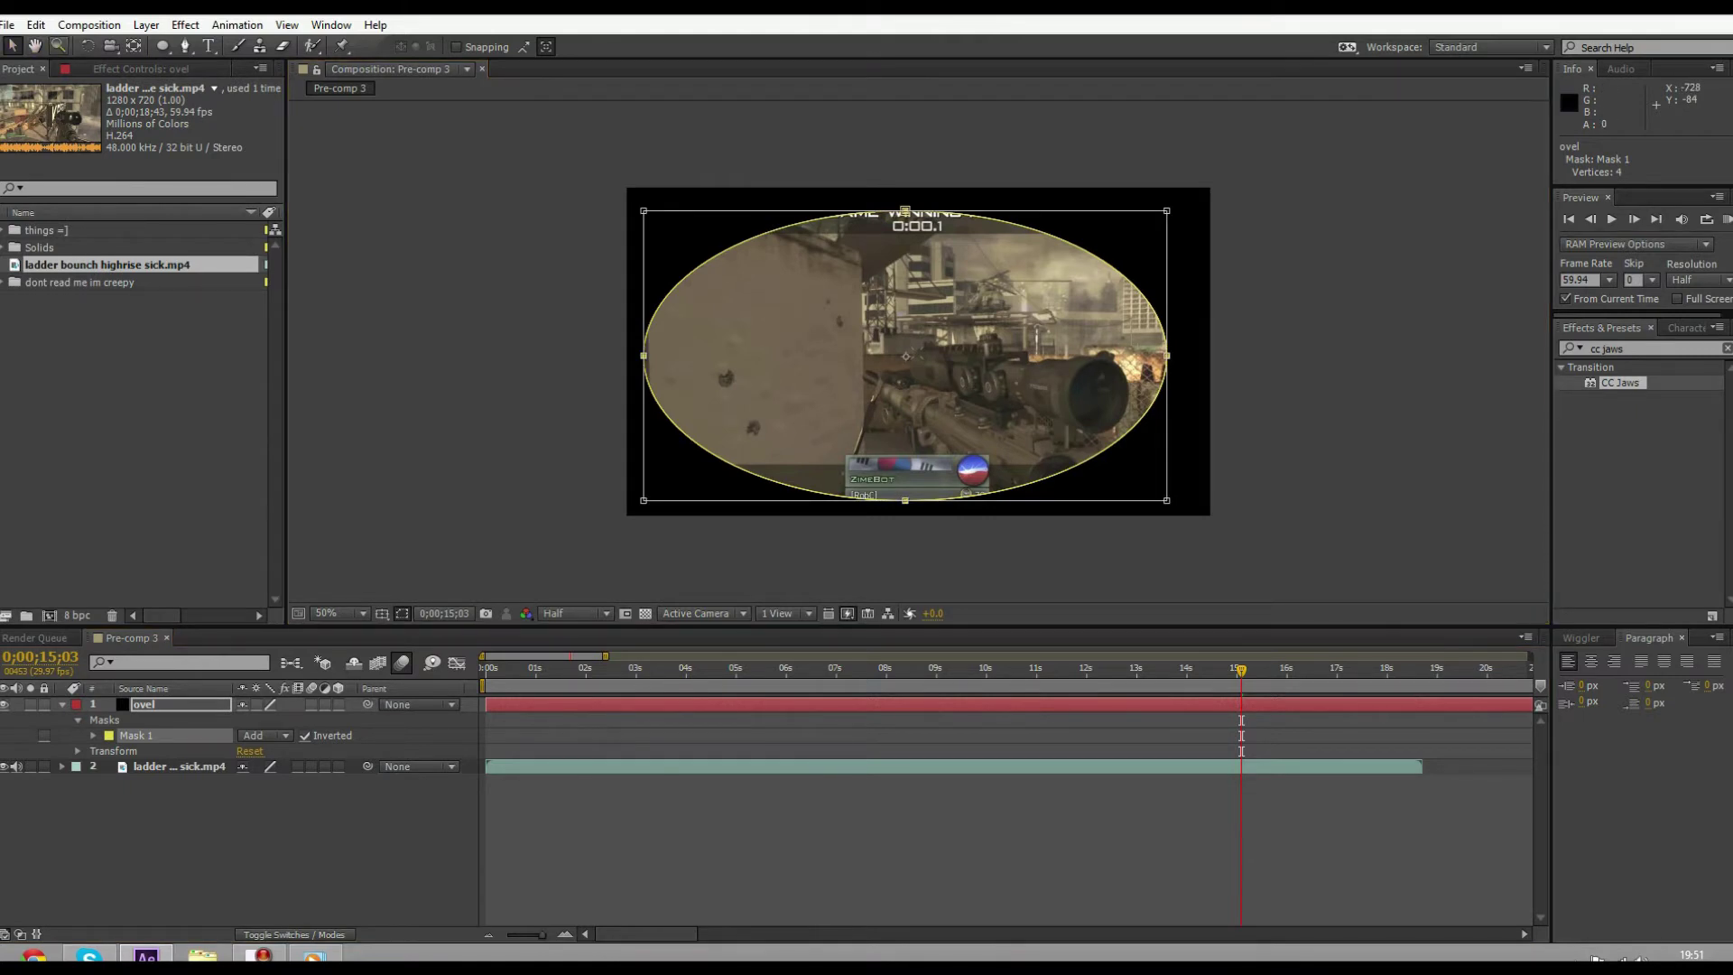
pyautogui.moveTo(633, 325)
pyautogui.mouseDown()
pyautogui.moveTo(636, 340)
pyautogui.moveTo(532, 334)
pyautogui.mouseUp()
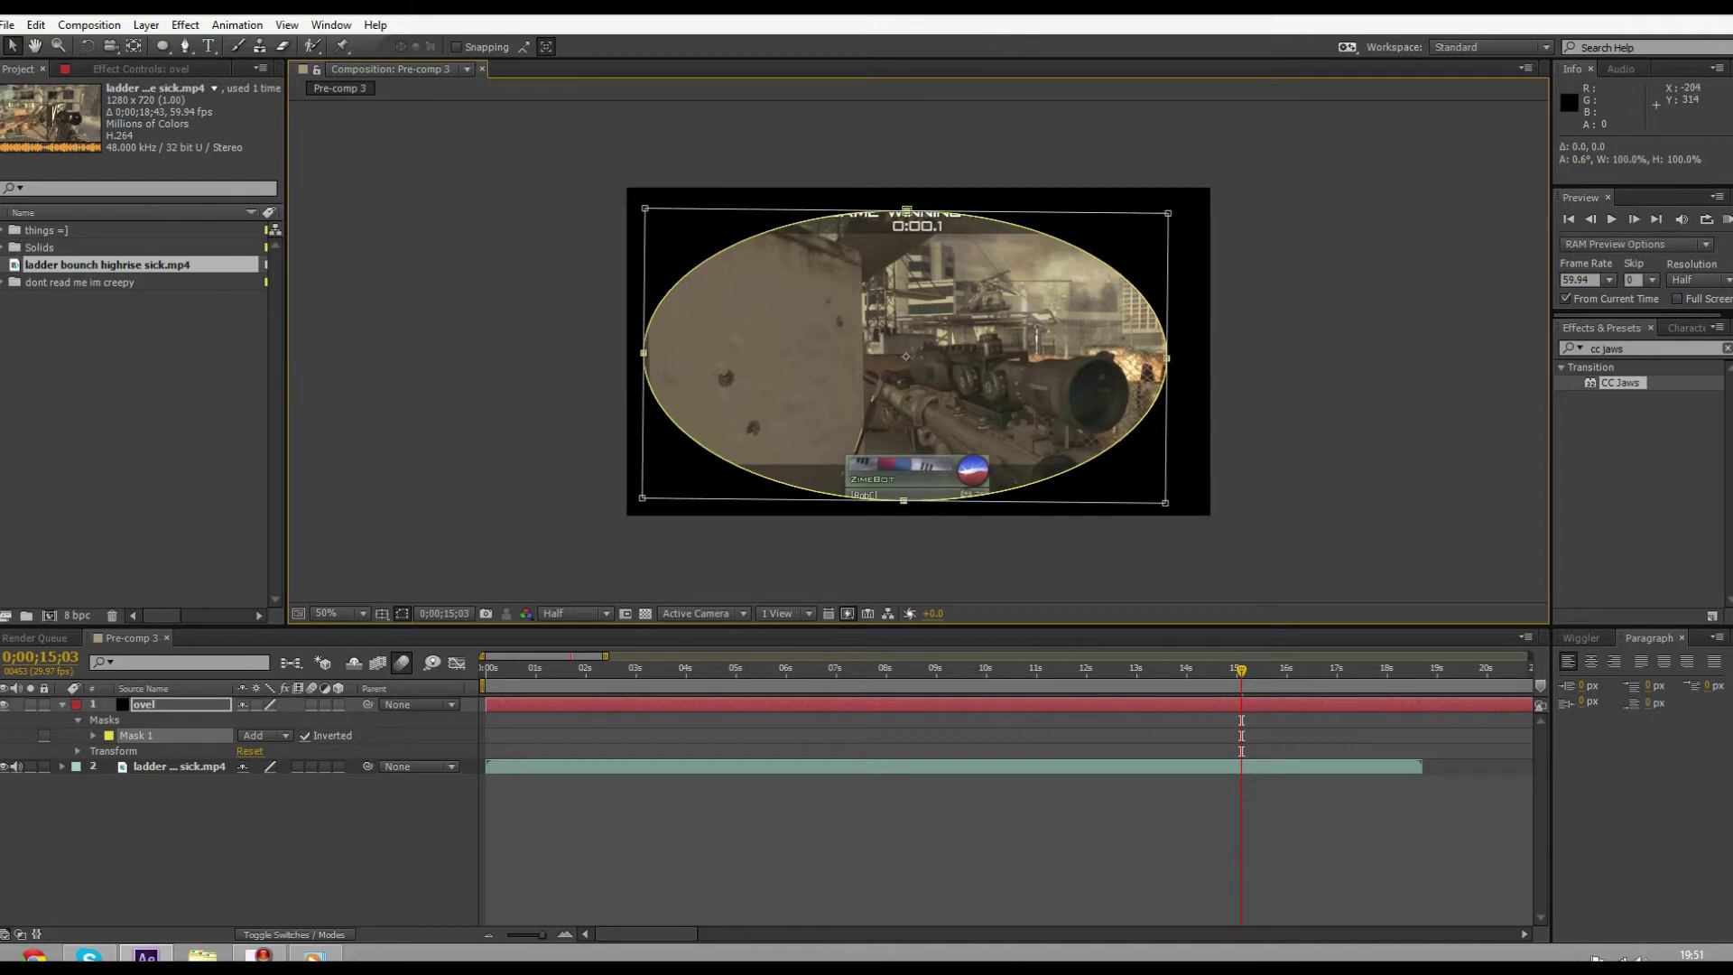
pyautogui.hotkey('ctrl', 'z')
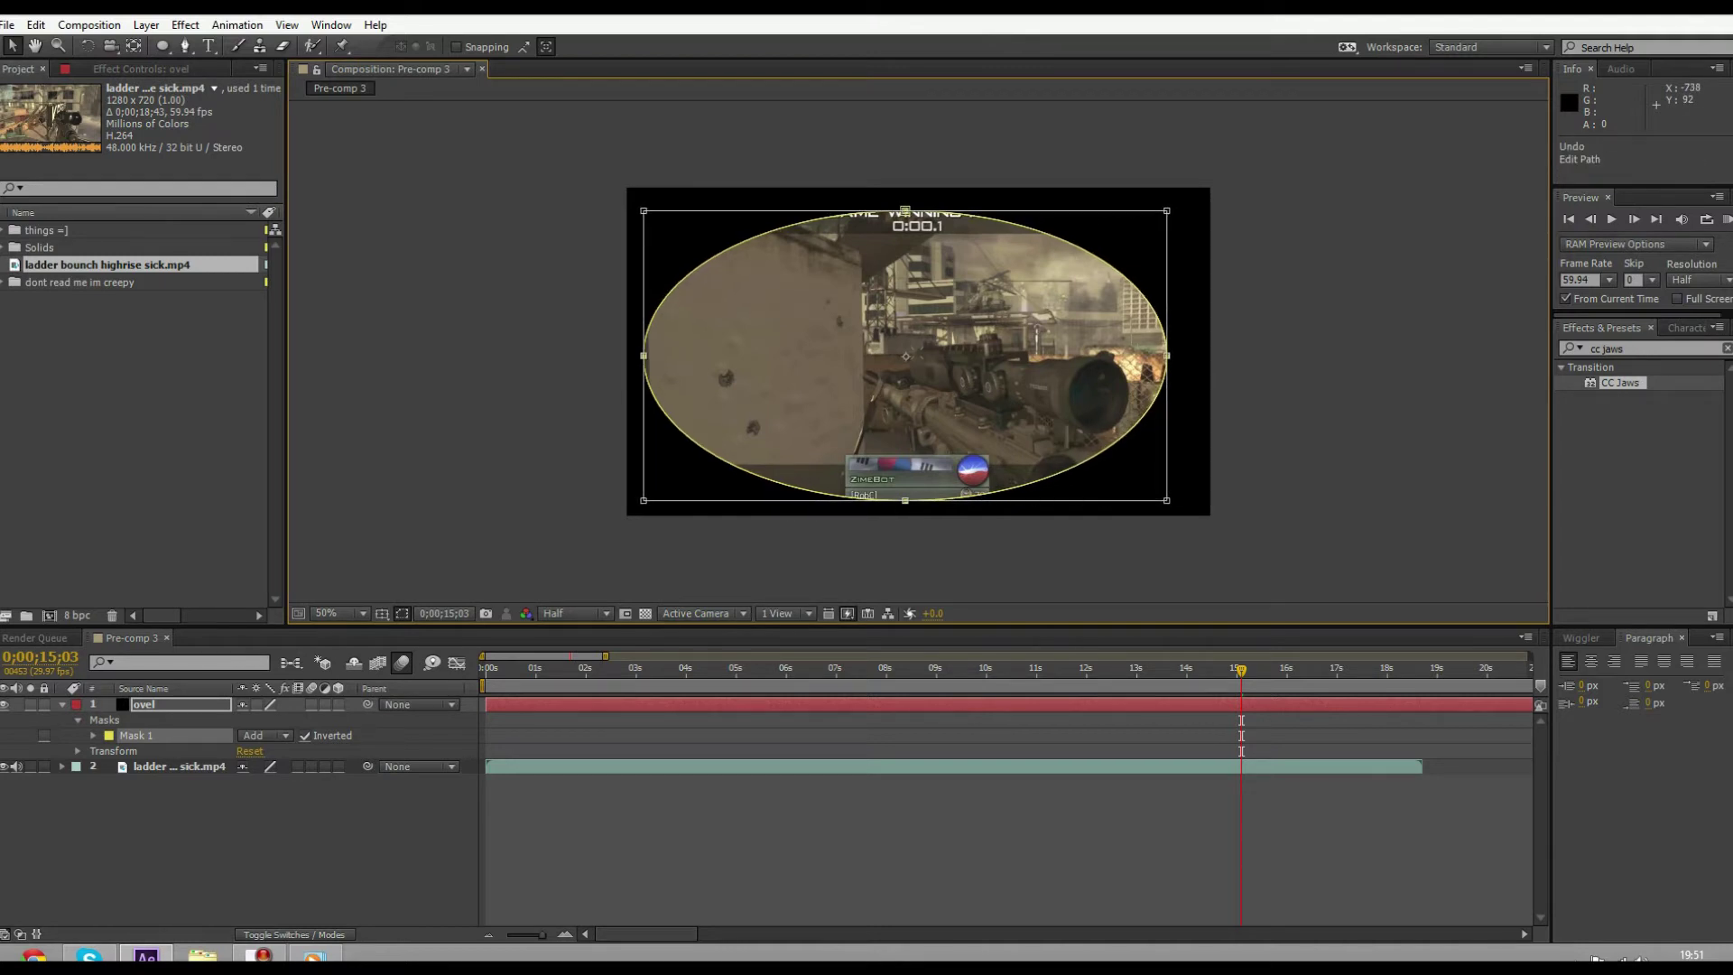
pyautogui.press('Return')
pyautogui.hotkey('ctrl', 'shift', 'z')
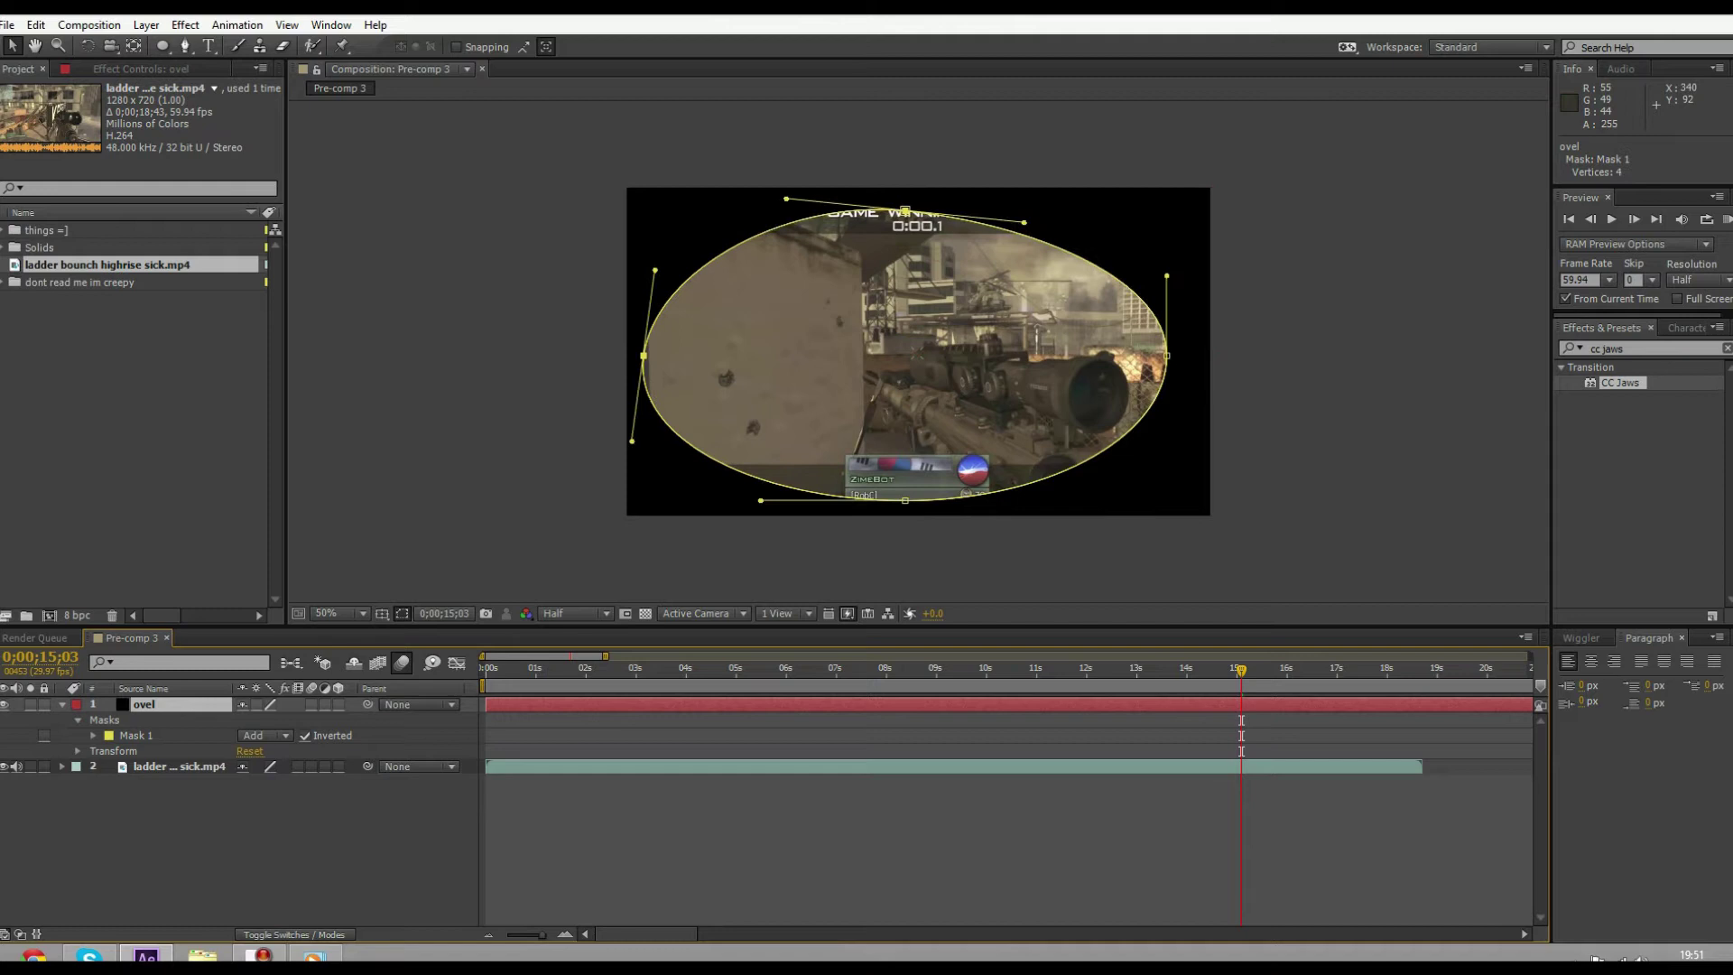
pyautogui.hotkey('ctrl', 'z')
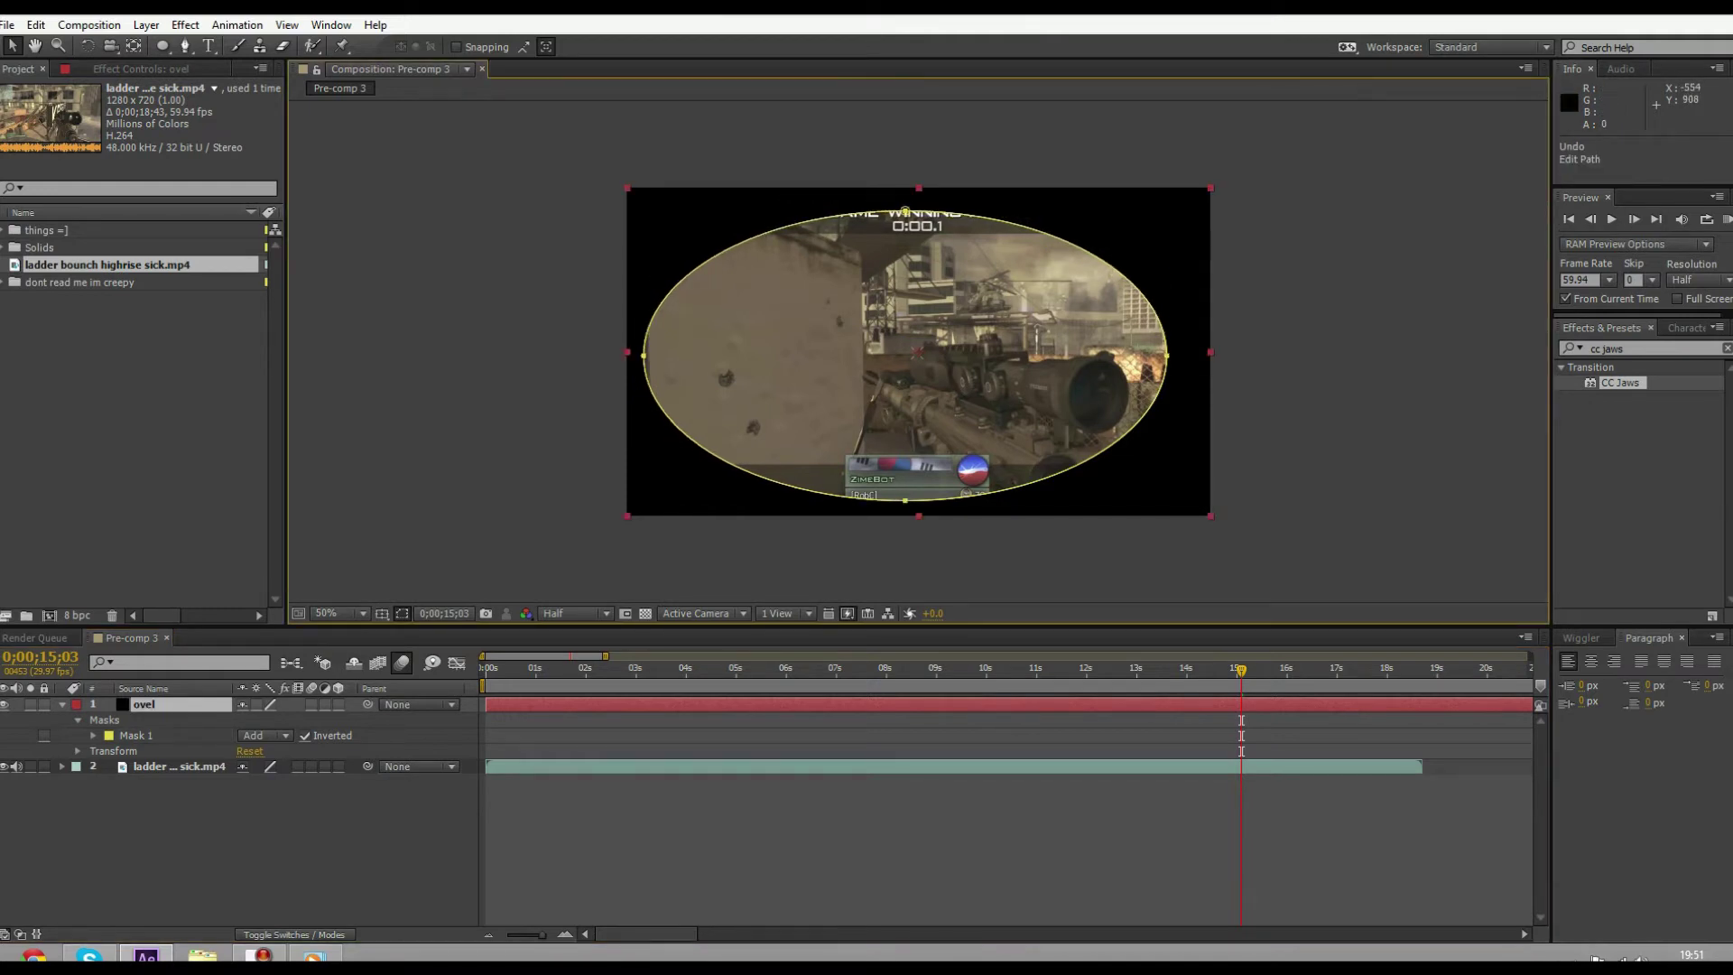
# Feather the oval mask edge to about 201 pixels and preview the vignette on earlier footage
pyautogui.click(93, 736)
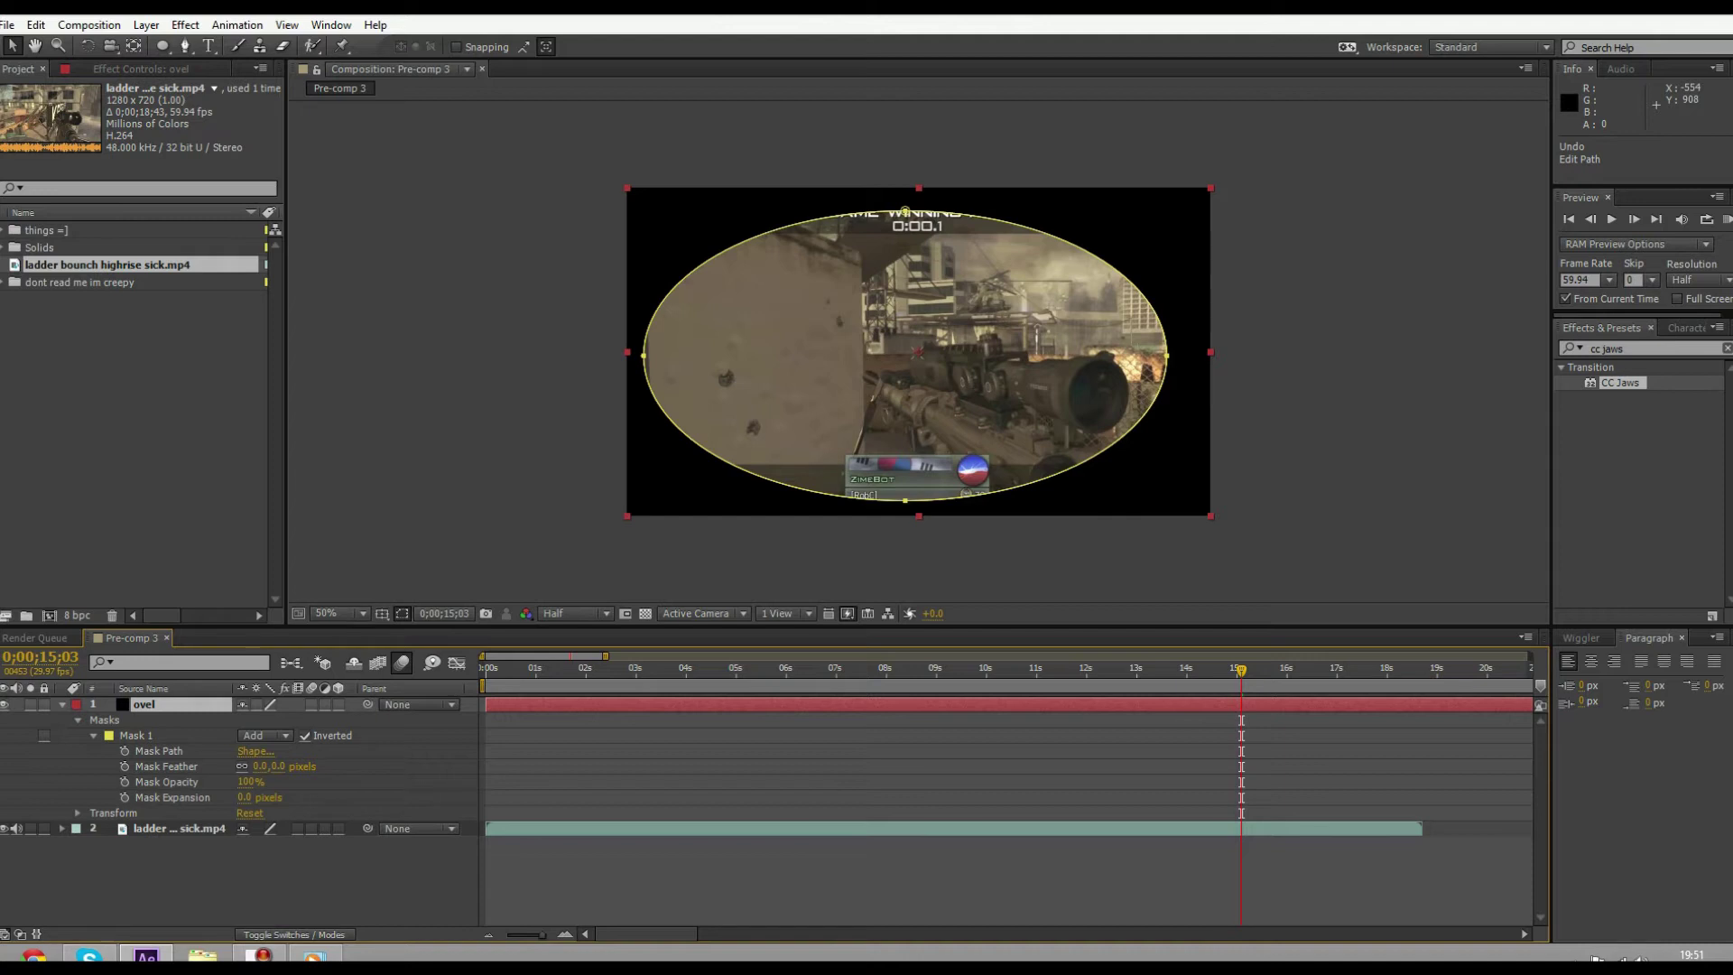
pyautogui.moveTo(267, 766); pyautogui.dragTo(407, 766)
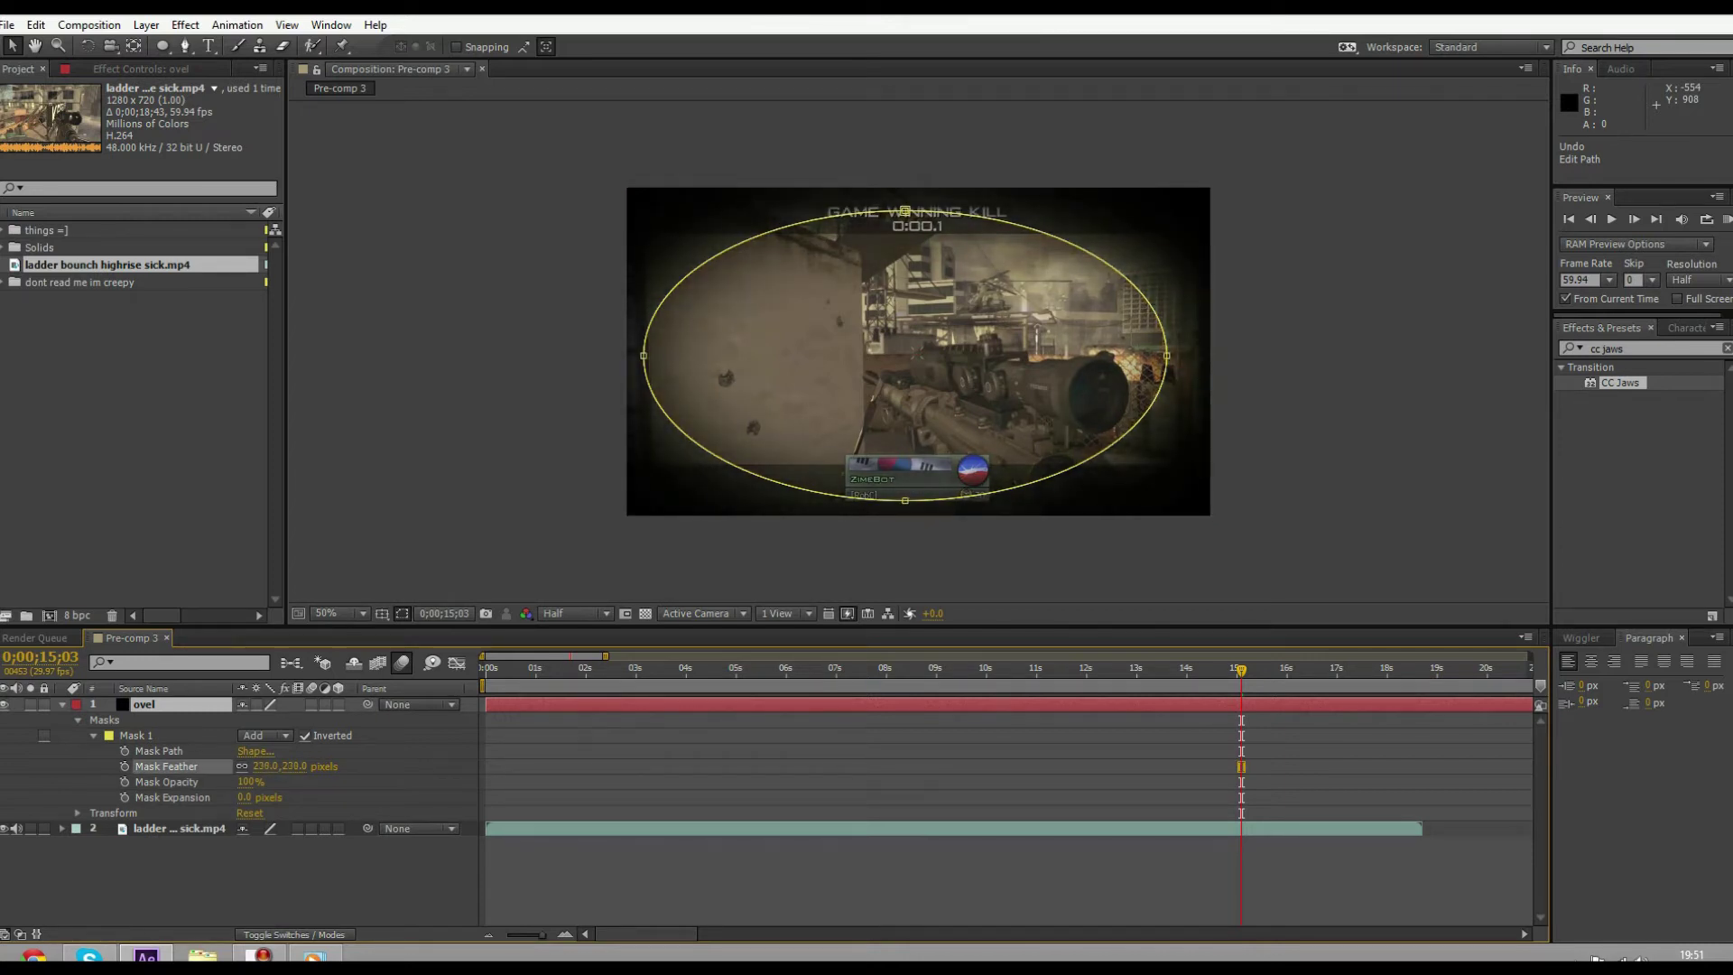
pyautogui.moveTo(278, 766)
pyautogui.mouseDown()
pyautogui.moveTo(244, 767)
pyautogui.moveTo(273, 766)
pyautogui.mouseUp()
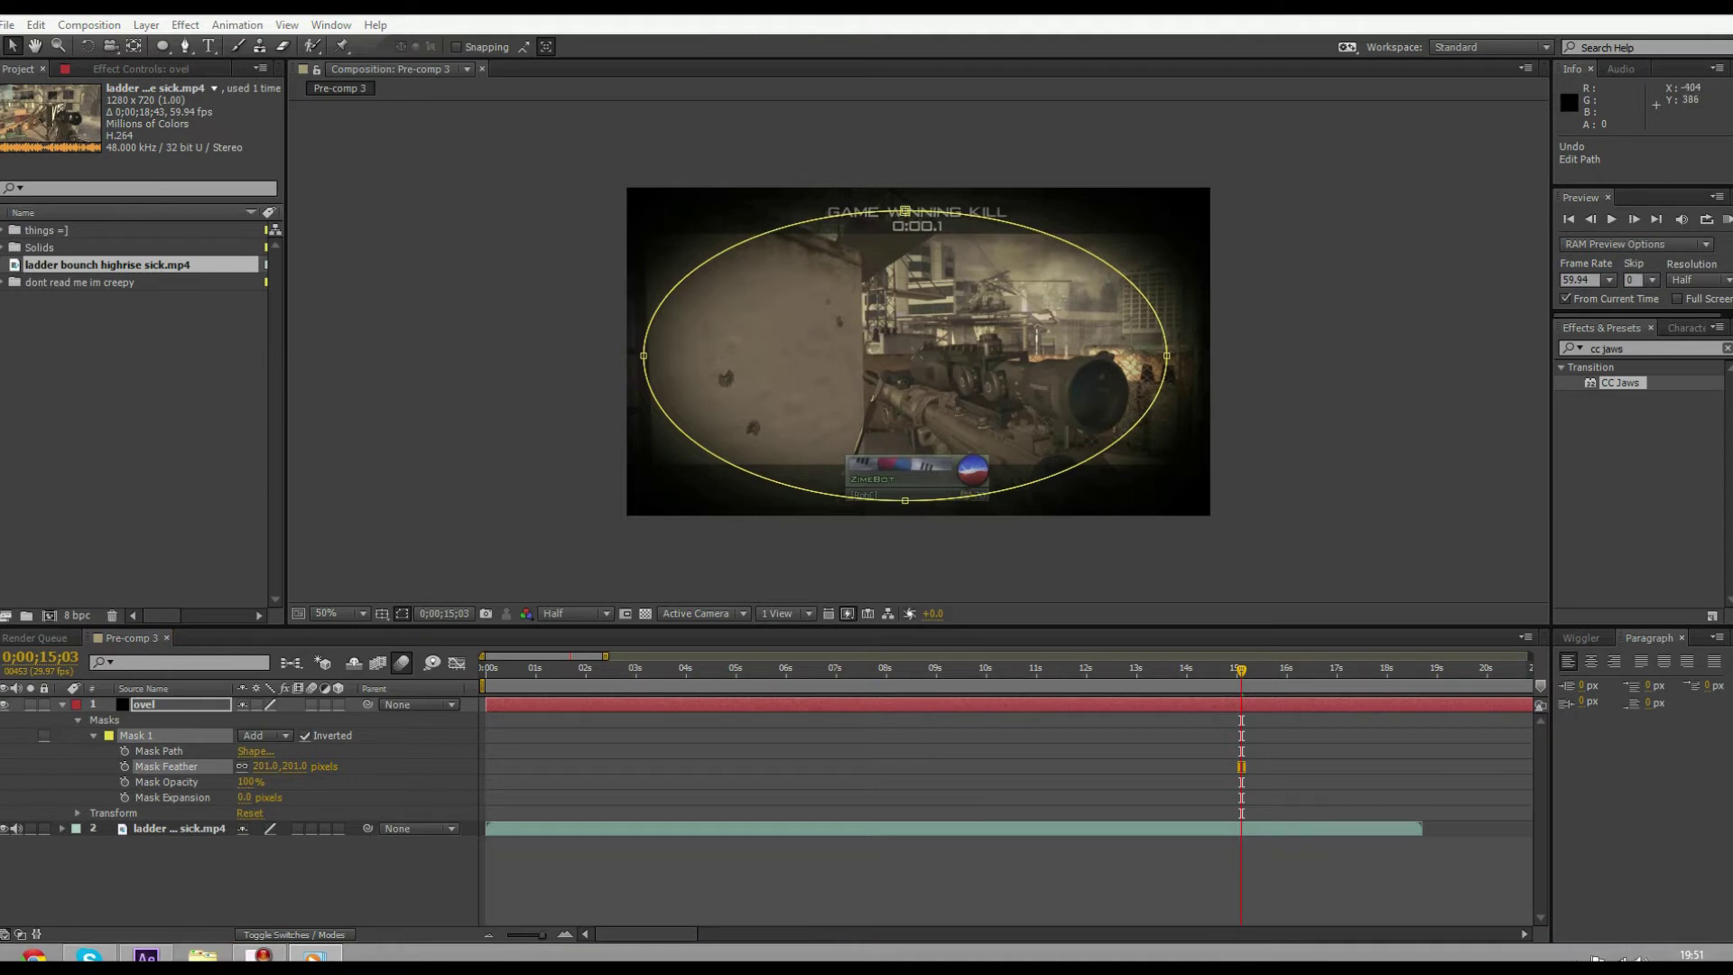
pyautogui.click(352, 356)
pyautogui.hotkey('ctrl', '`')
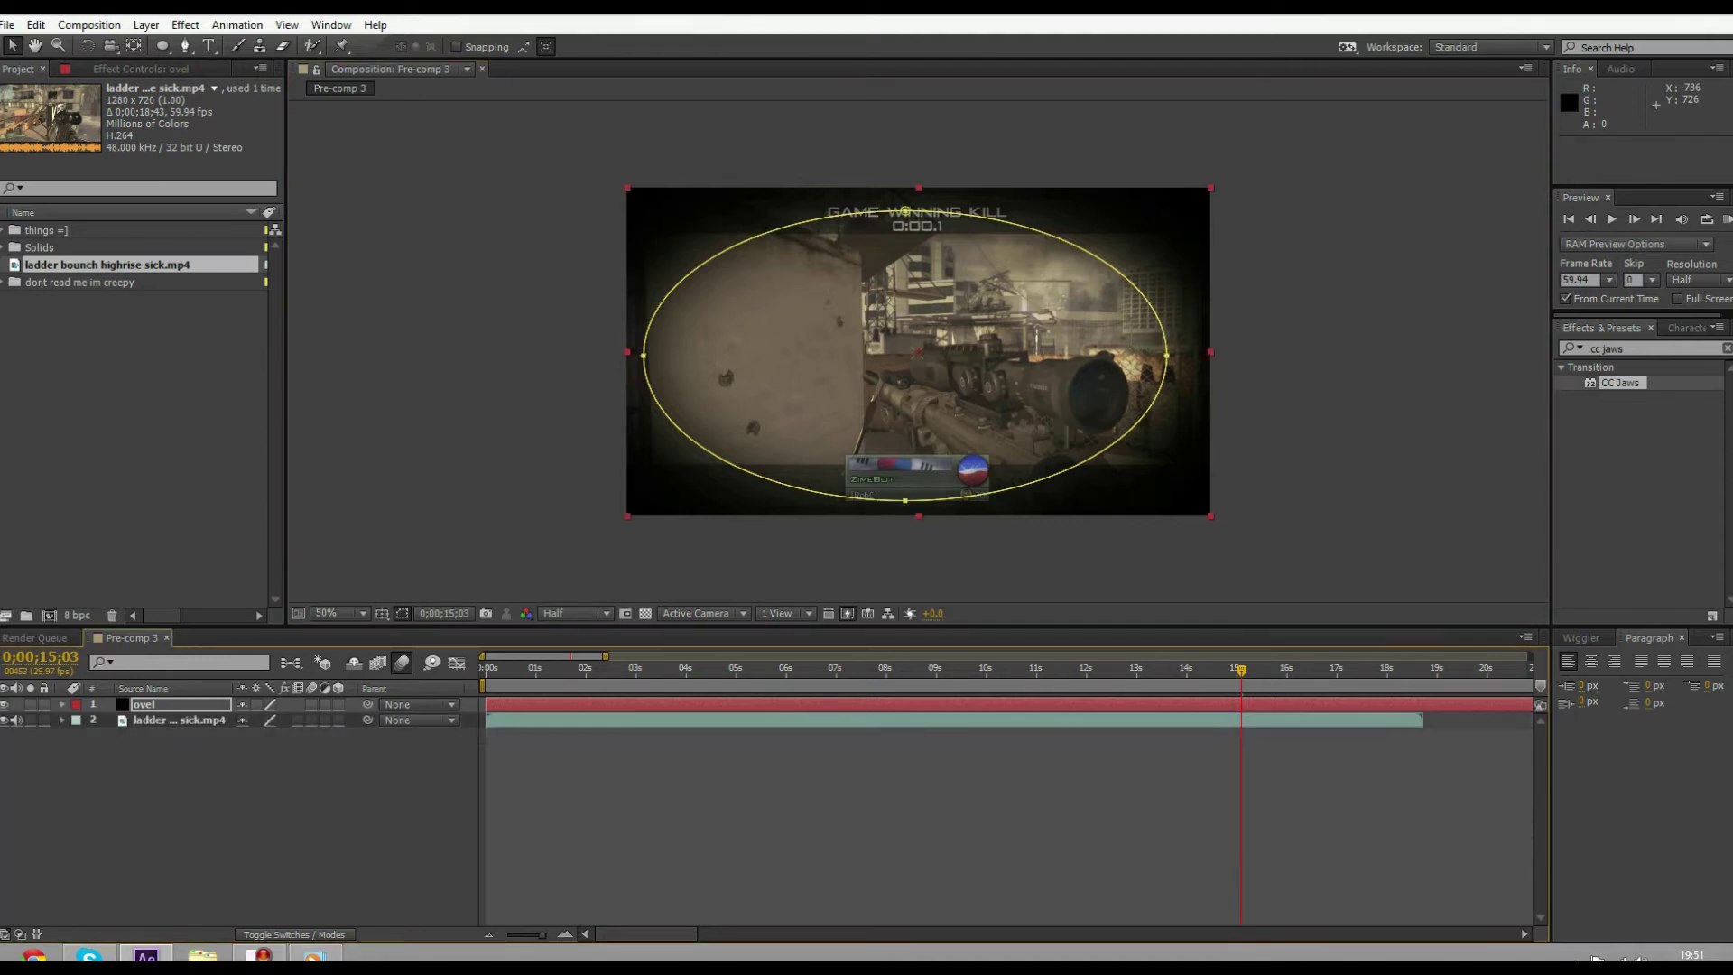
pyautogui.moveTo(1241, 669)
pyautogui.mouseDown()
pyautogui.moveTo(793, 670)
pyautogui.moveTo(1155, 669)
pyautogui.mouseUp()
# Play the vignette preview, then expand Masks and Mask 1 under the ovel layer
pyautogui.click(564, 405)
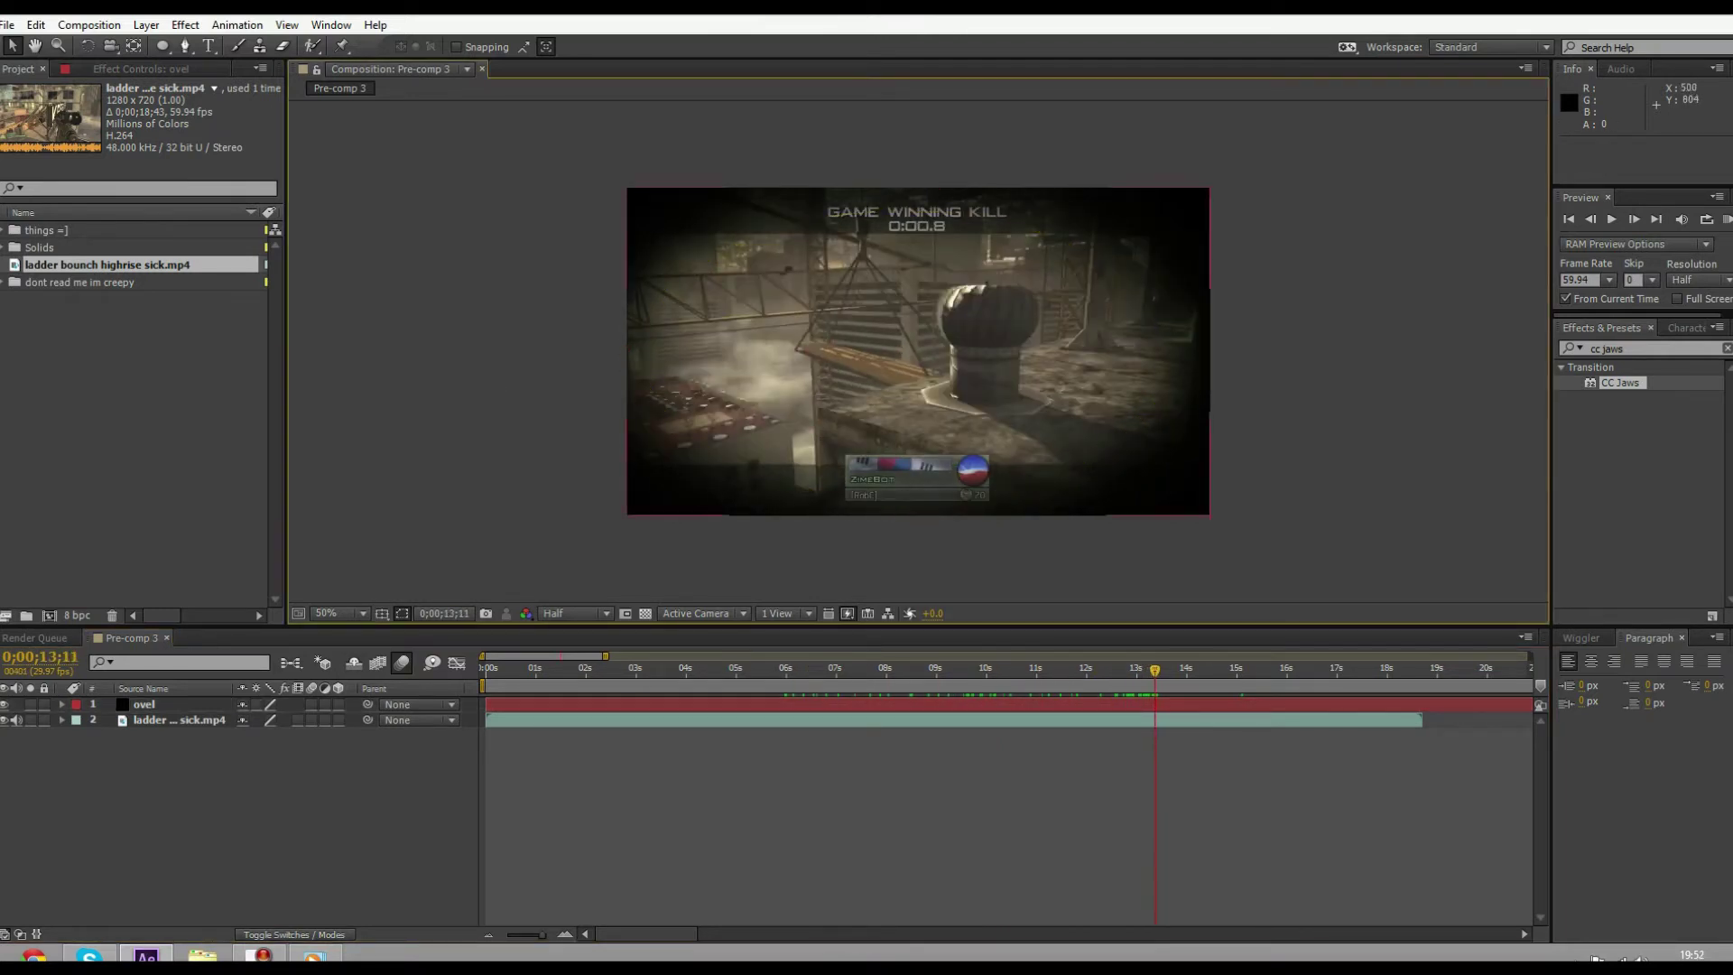
pyautogui.press('space')
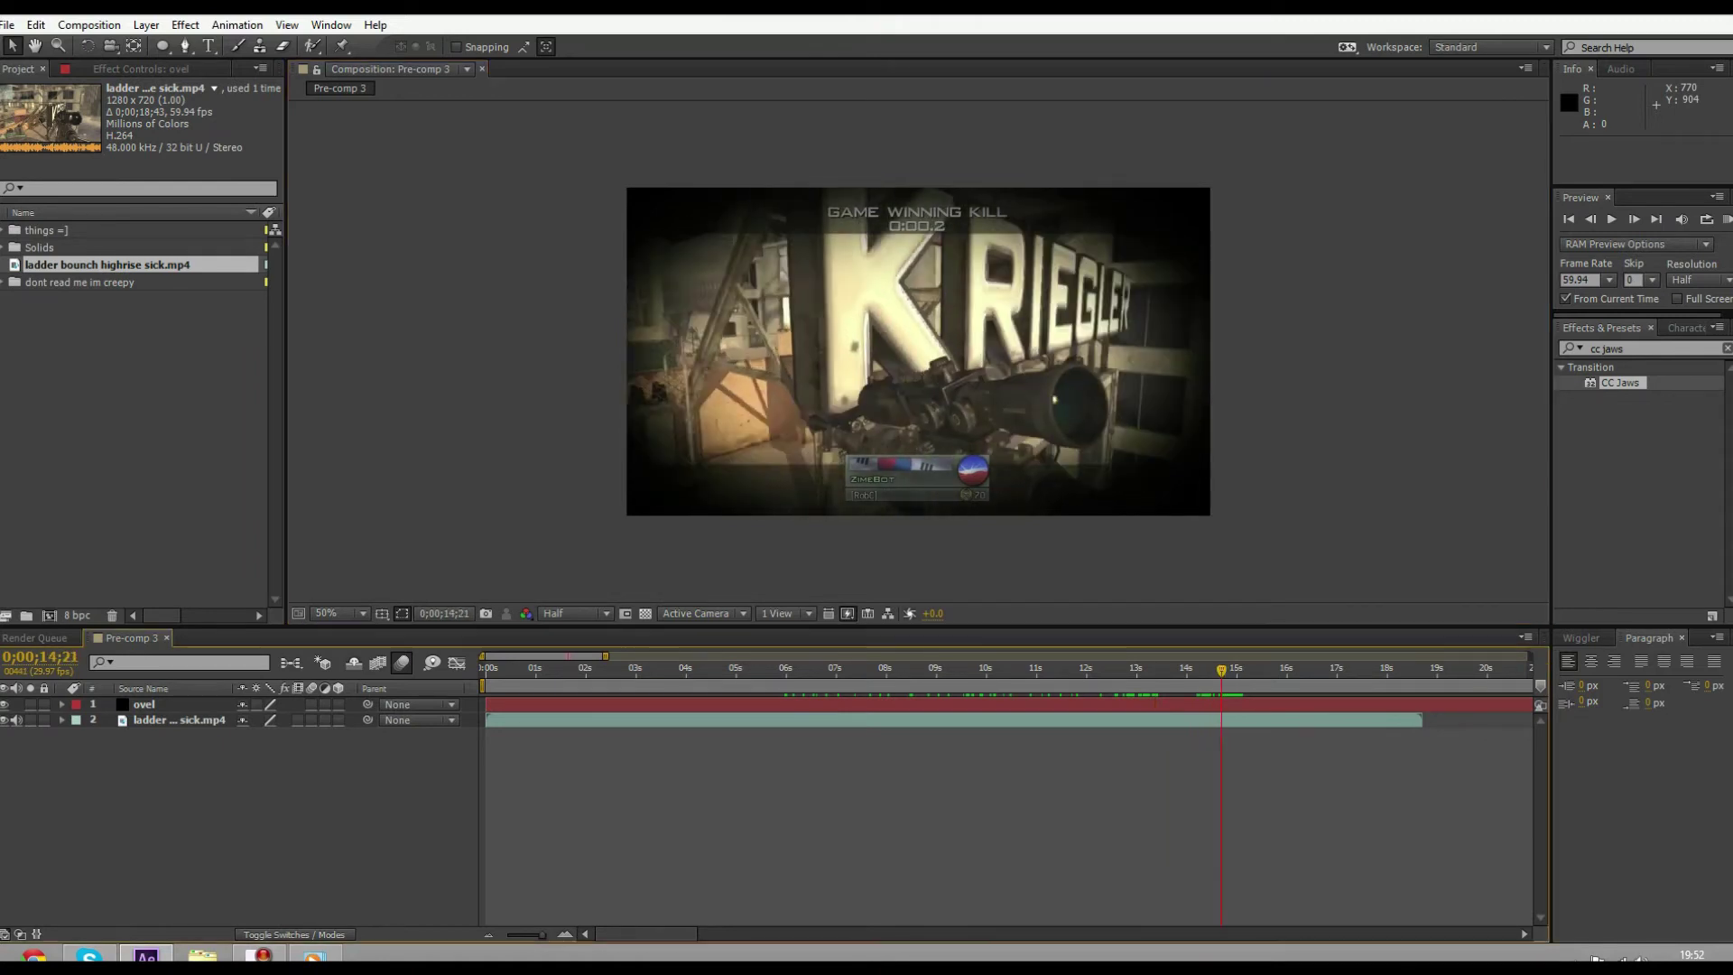
pyautogui.hotkey('ctrl', '`')
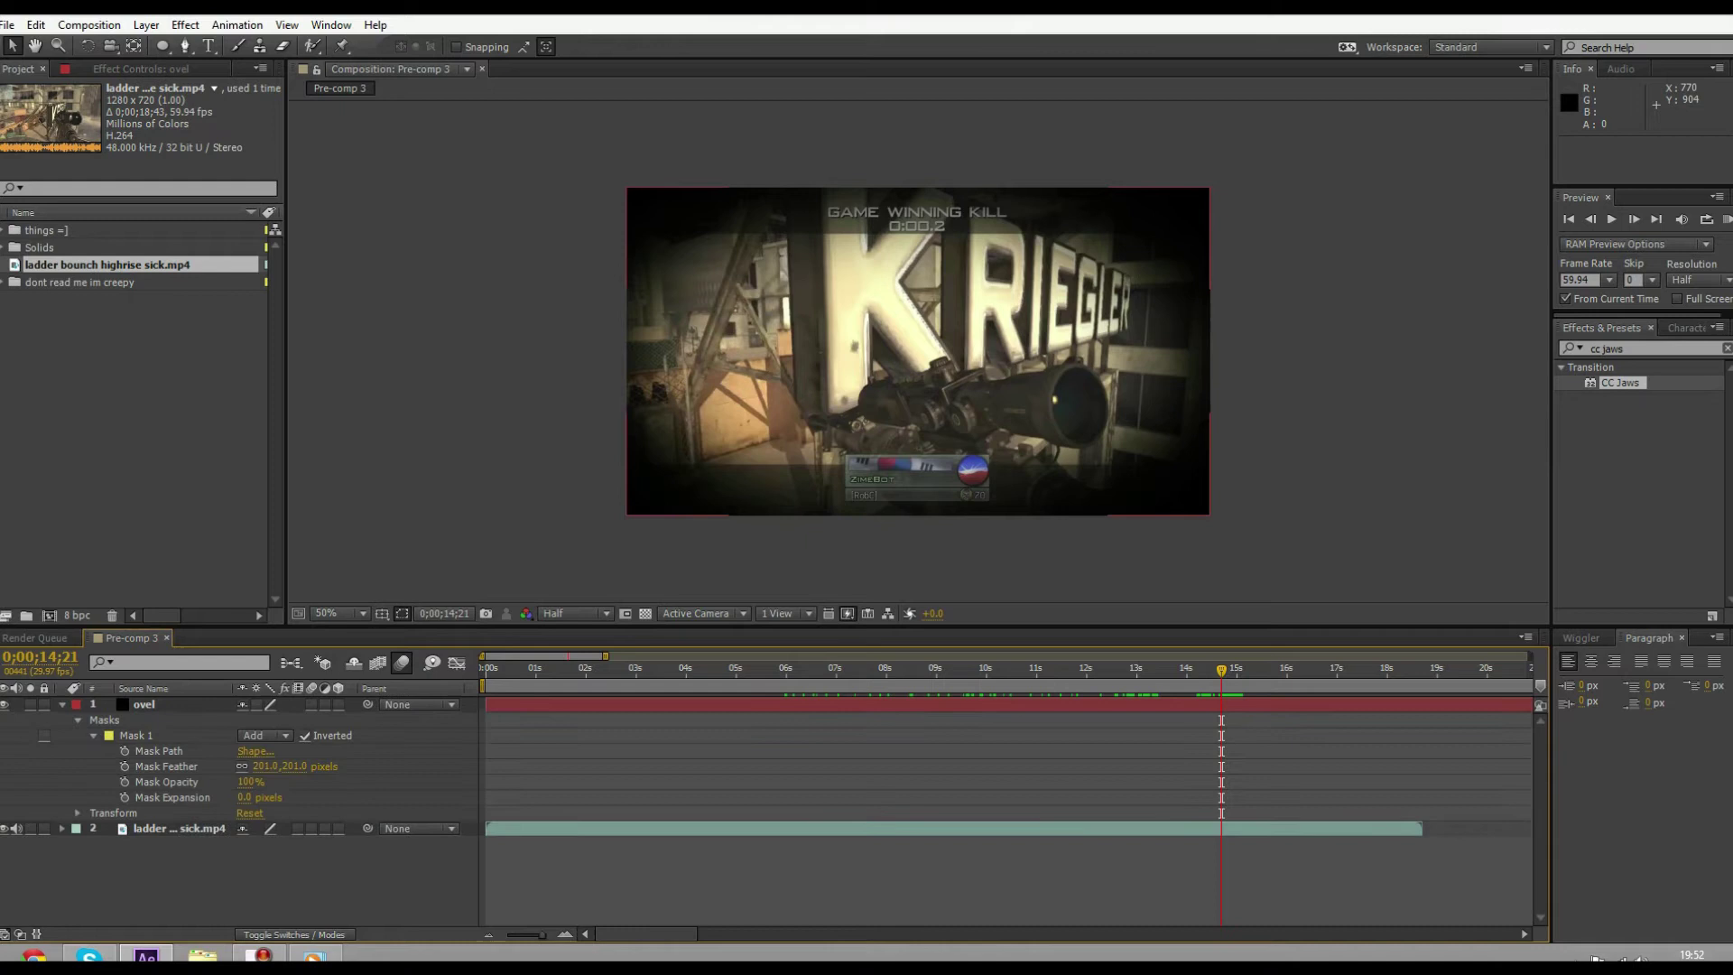
pyautogui.hotkey('ctrl', '`')
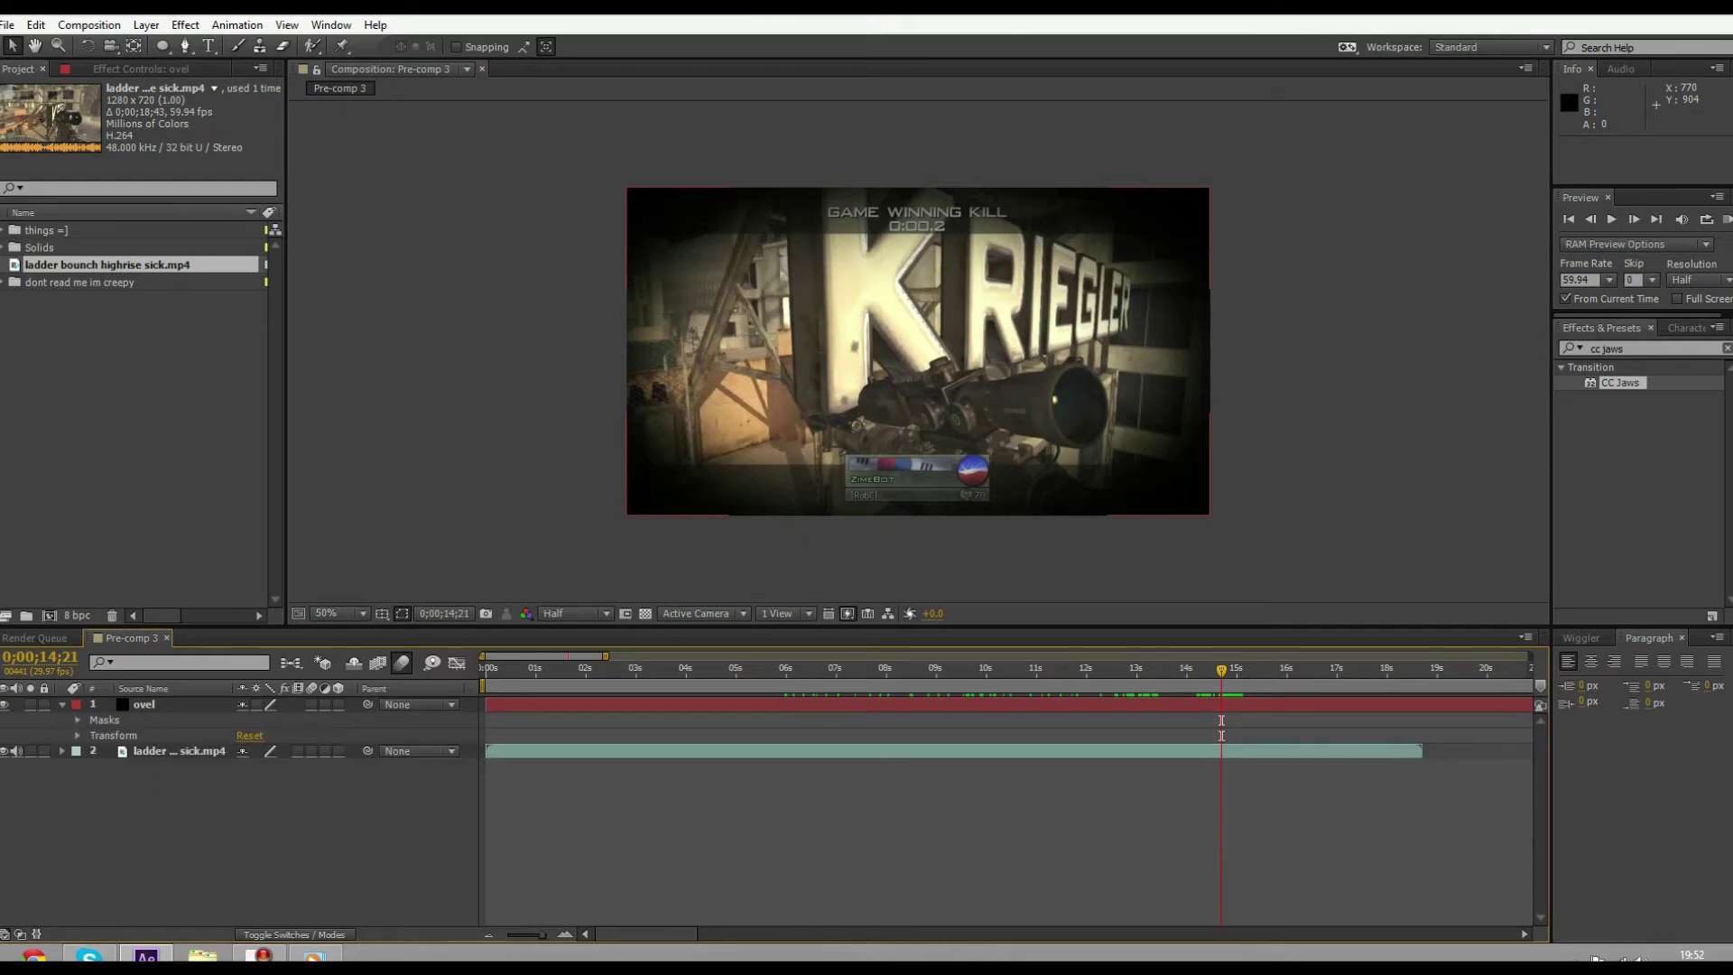
pyautogui.click(76, 719)
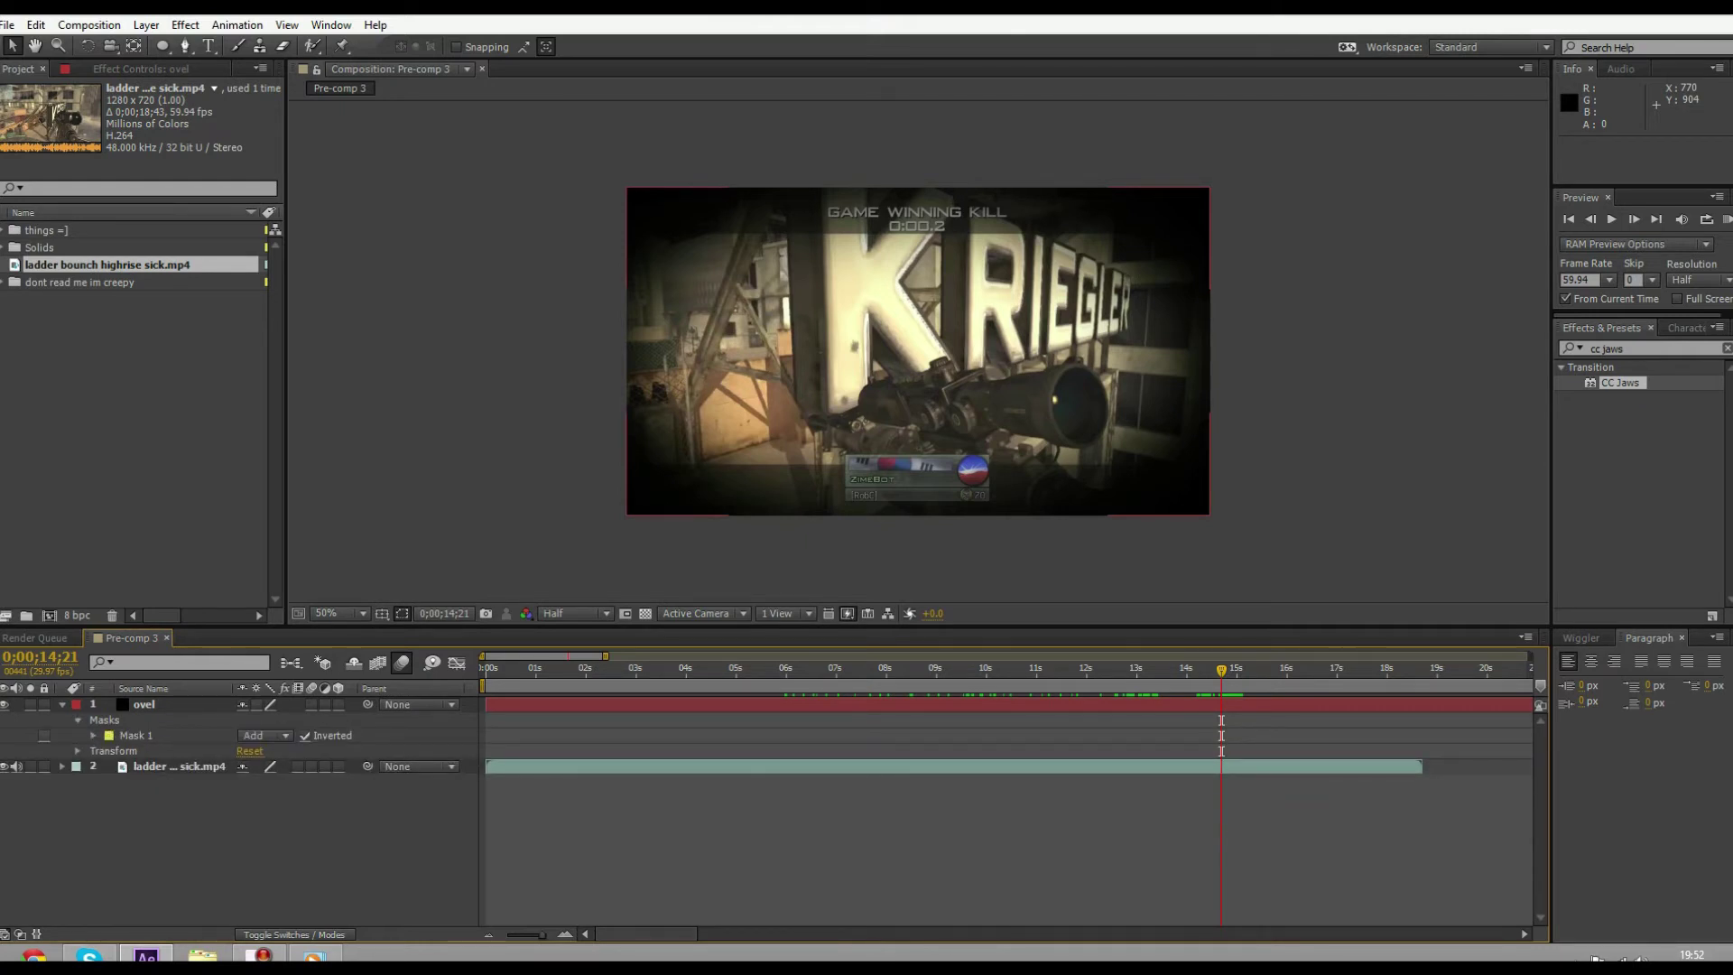
pyautogui.click(92, 736)
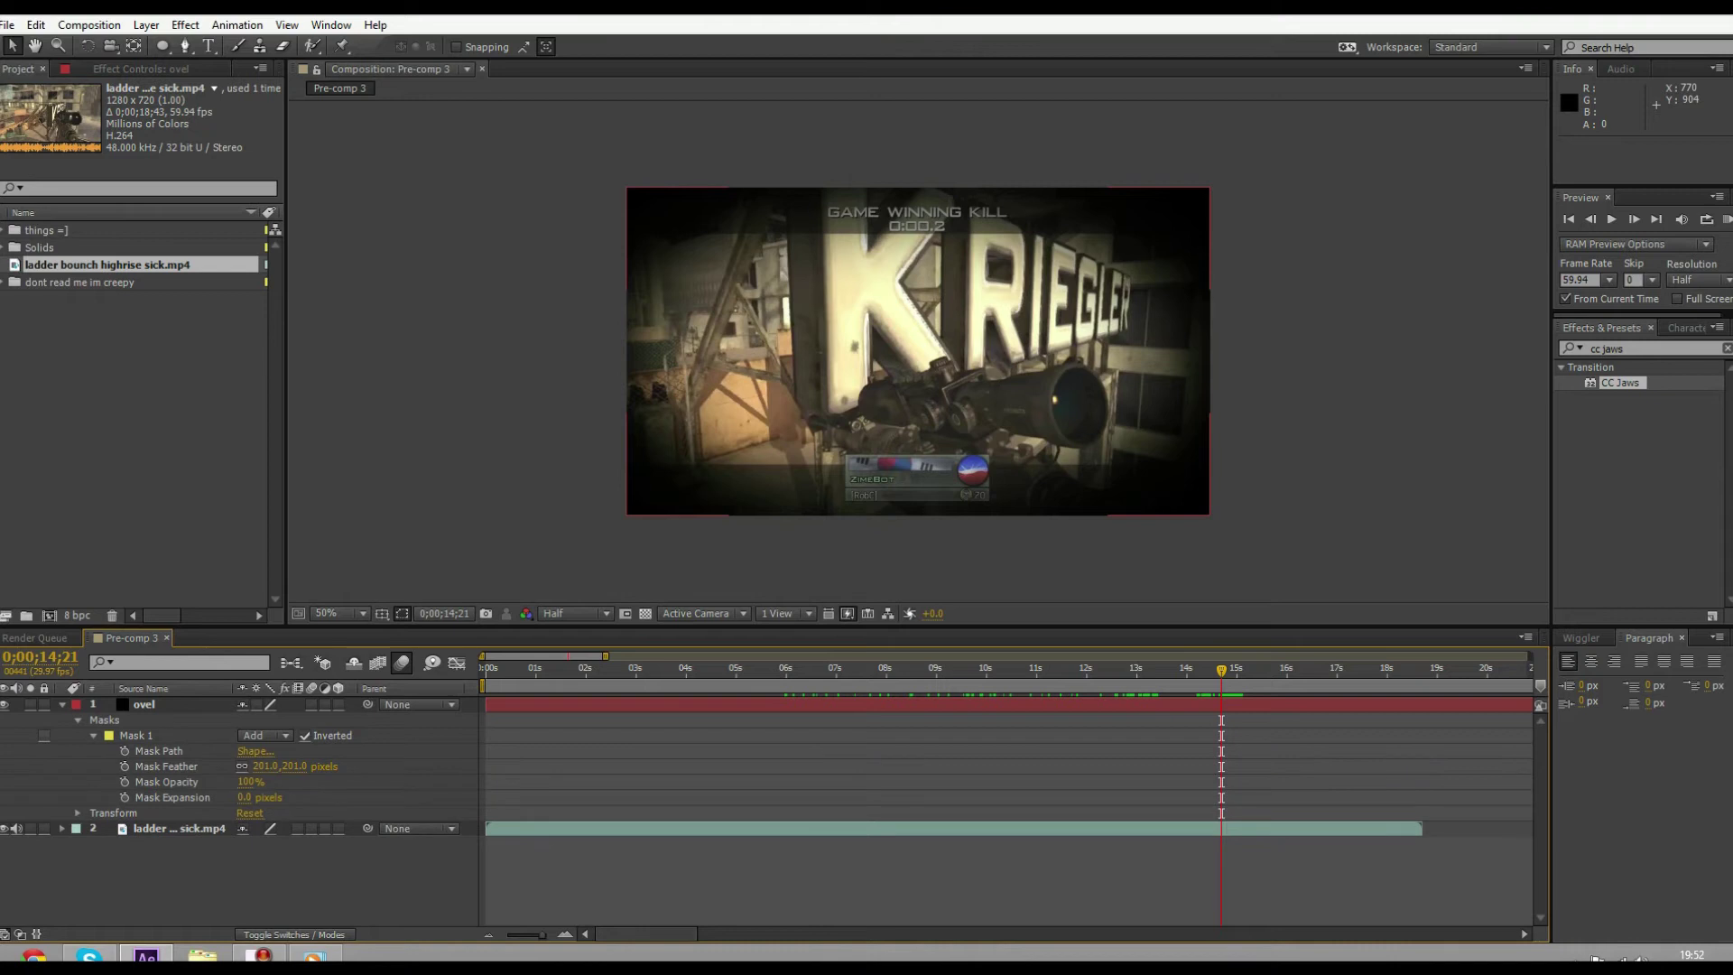
# Keyframe mask expansion at 238 pixels, then at 20 pixels a few frames later
pyautogui.moveTo(248, 798); pyautogui.dragTo(431, 797)
pyautogui.press('Return')
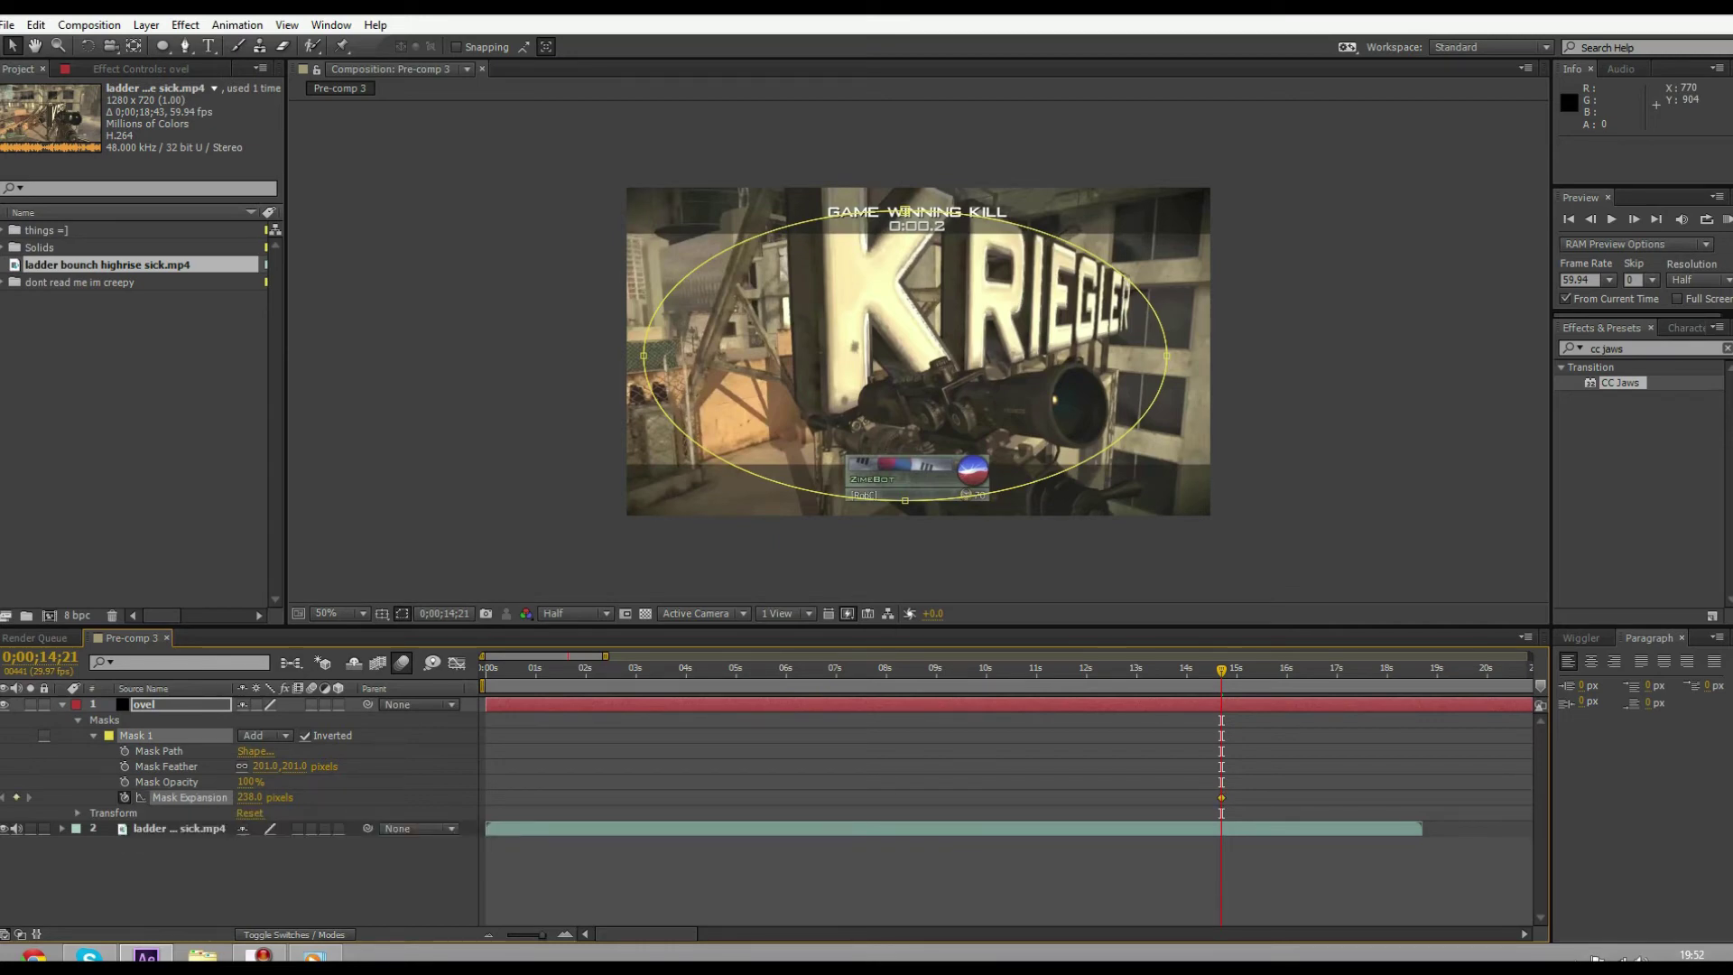
pyautogui.press('space')
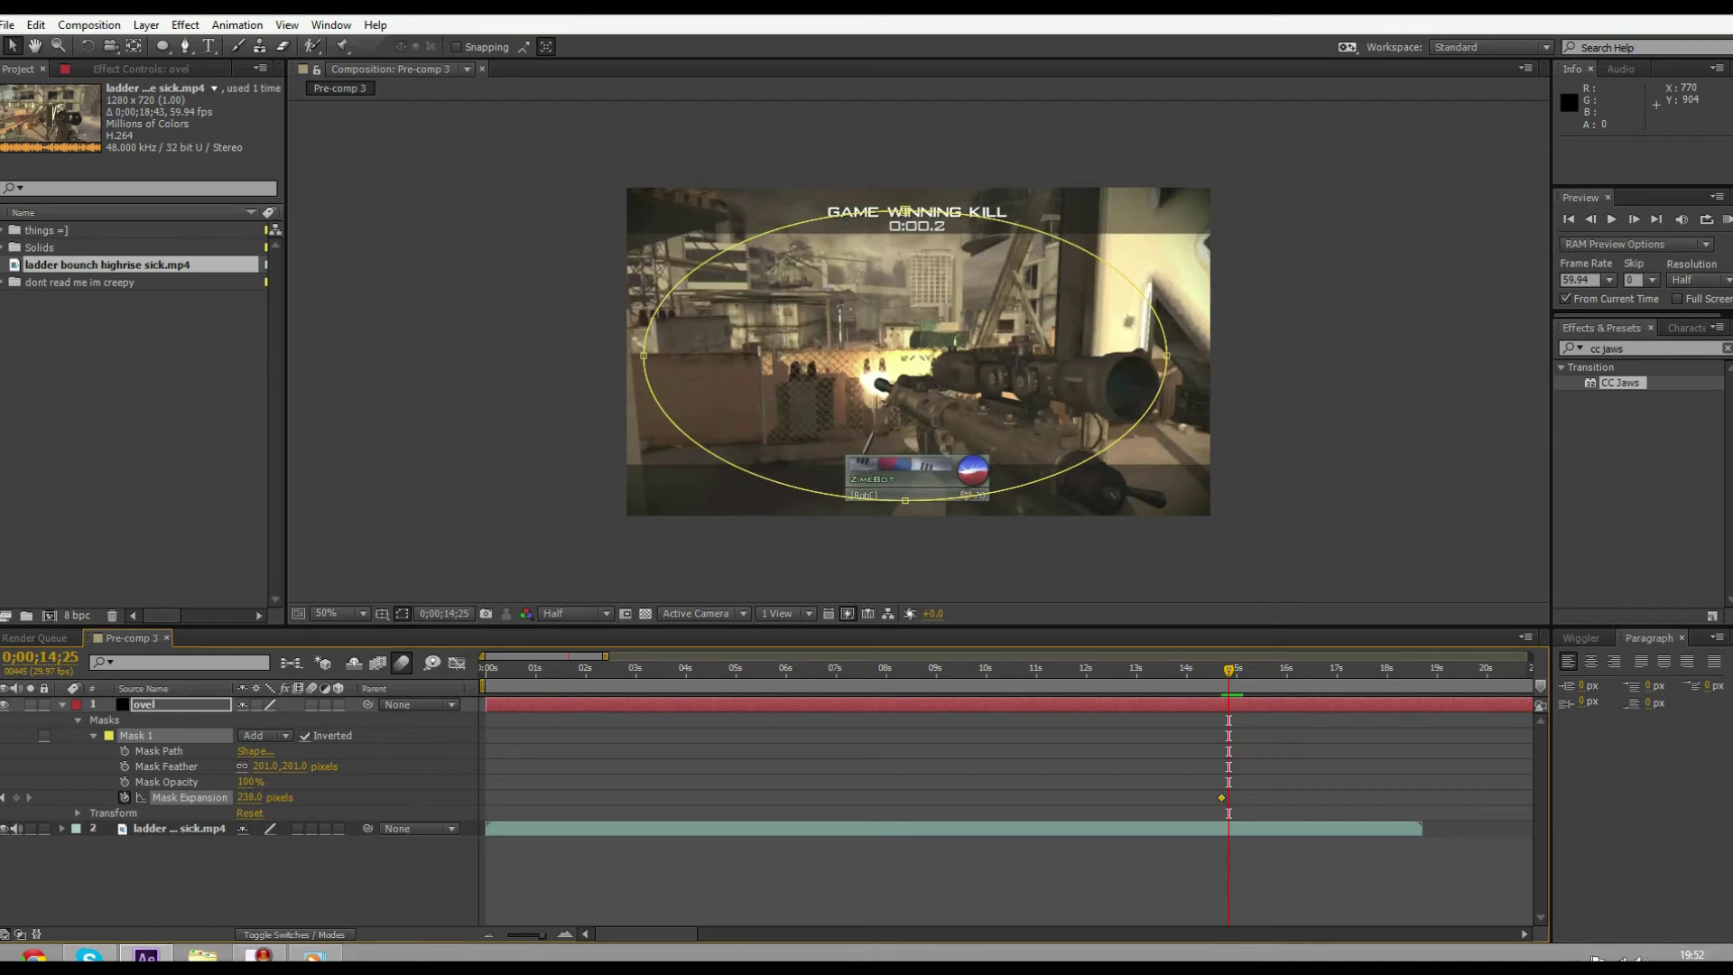
pyautogui.moveTo(264, 798)
pyautogui.mouseDown()
pyautogui.moveTo(203, 798)
pyautogui.moveTo(263, 798)
pyautogui.mouseUp()
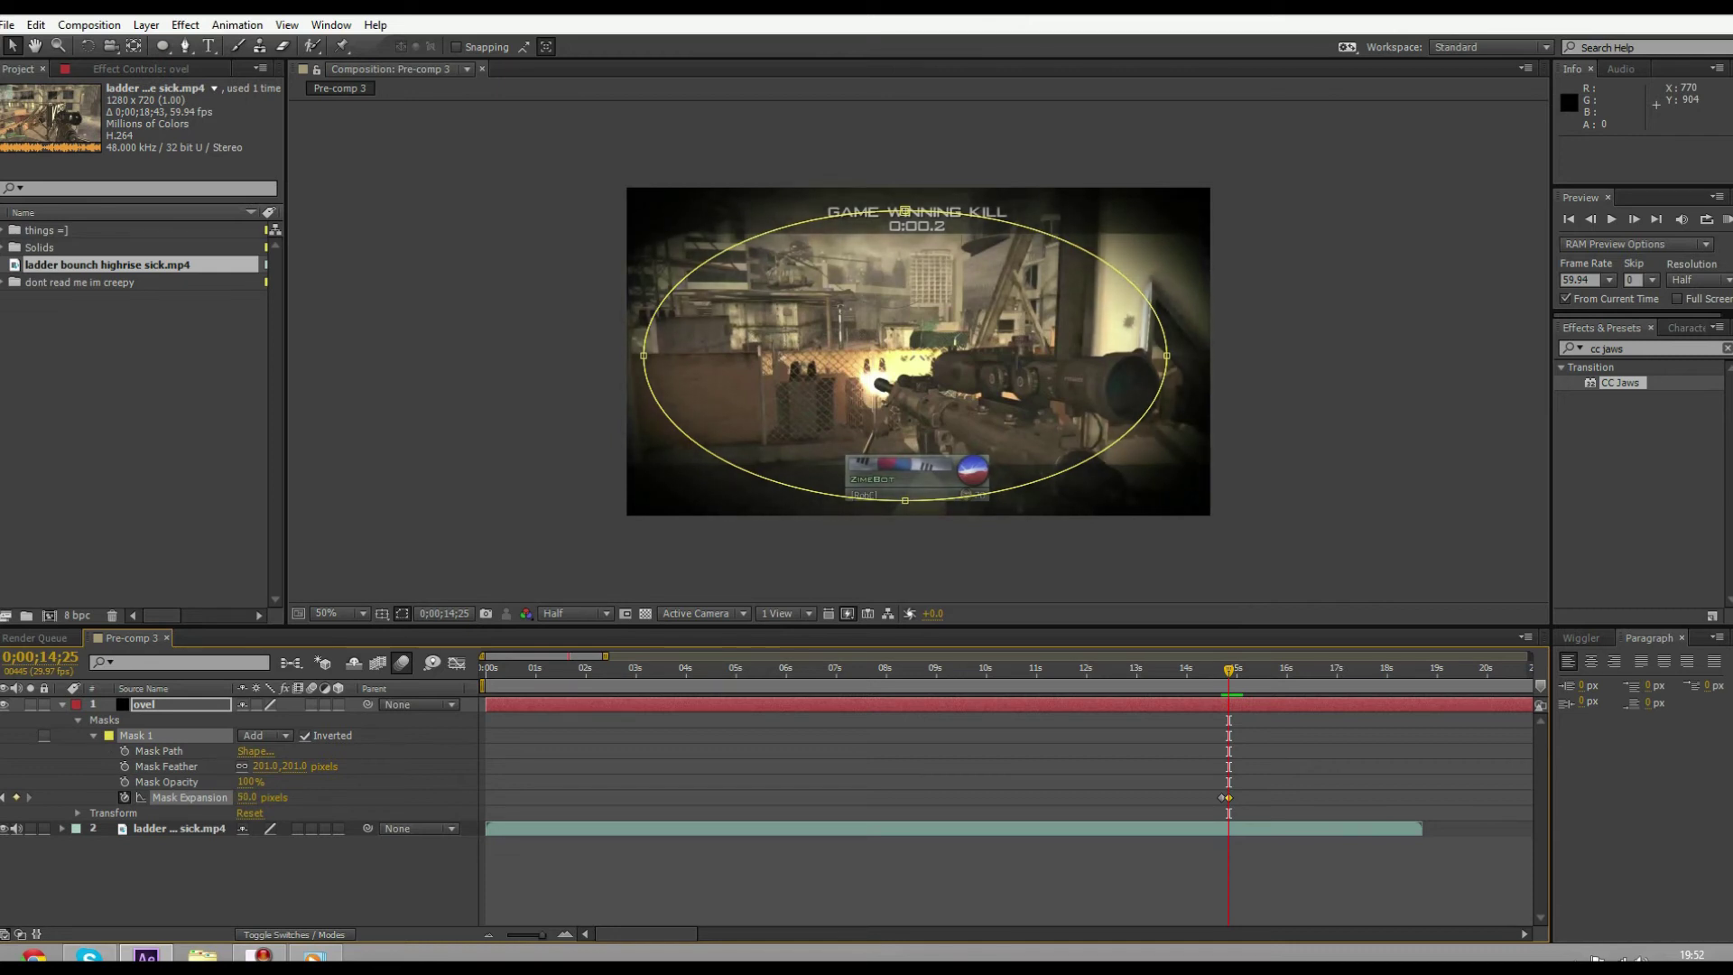
pyautogui.moveTo(258, 798)
pyautogui.mouseDown()
pyautogui.moveTo(203, 797)
pyautogui.moveTo(257, 798)
pyautogui.mouseUp()
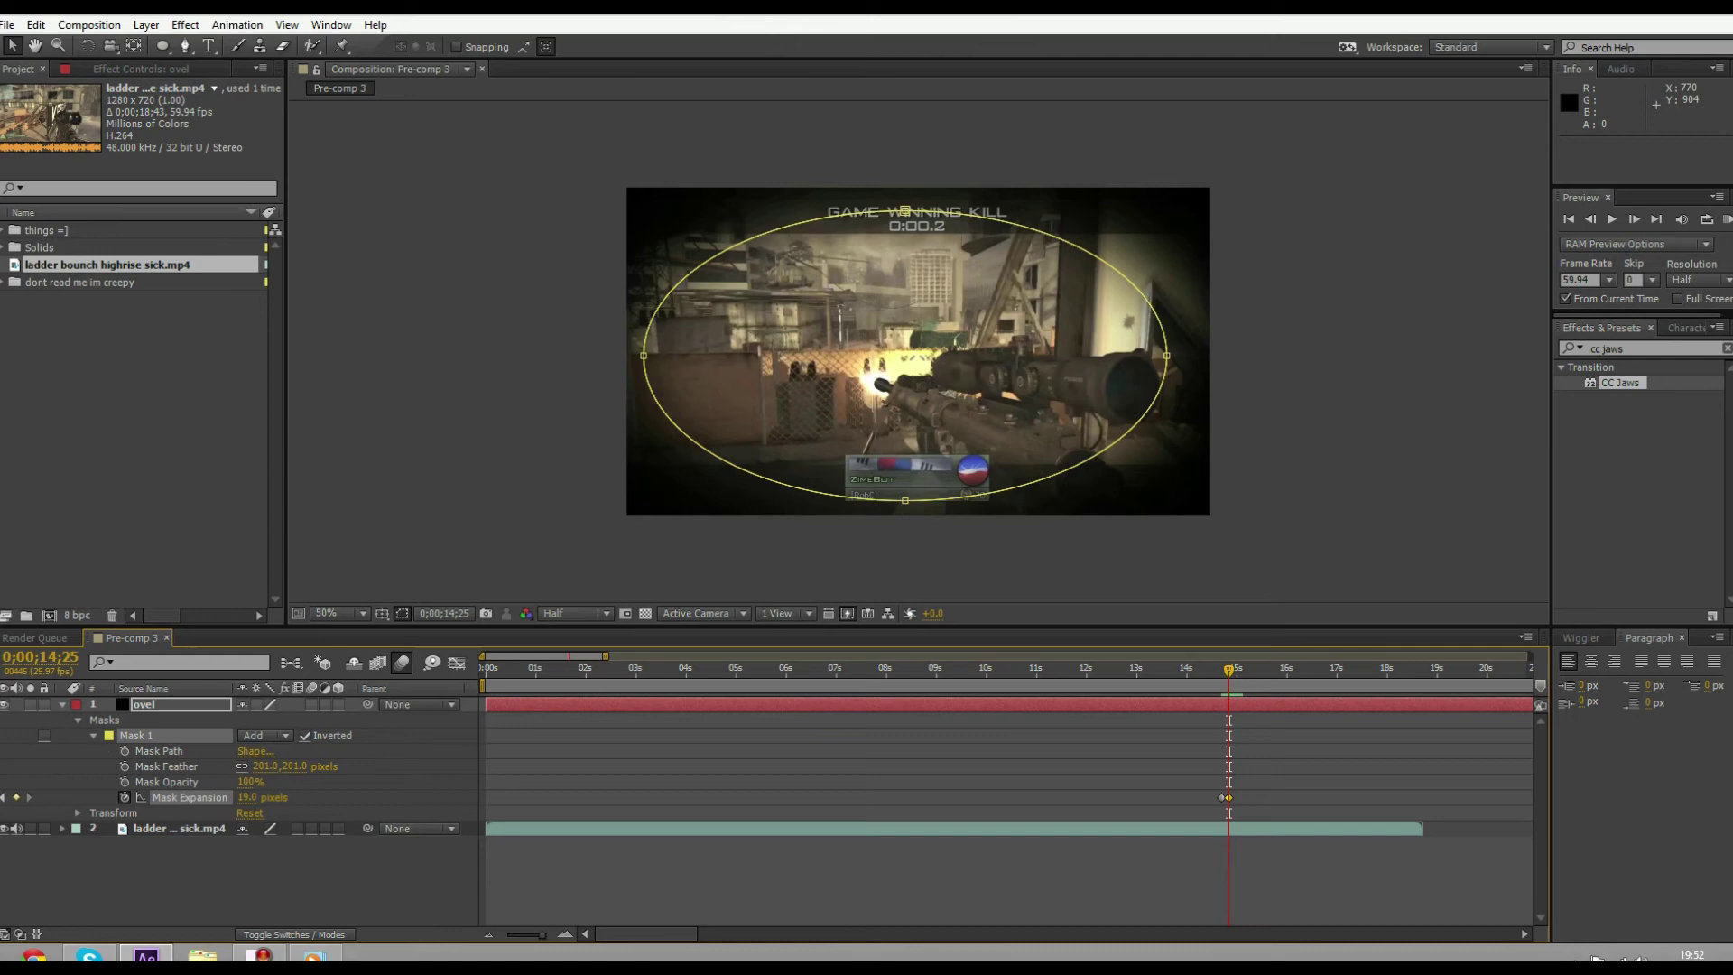
pyautogui.click(254, 797)
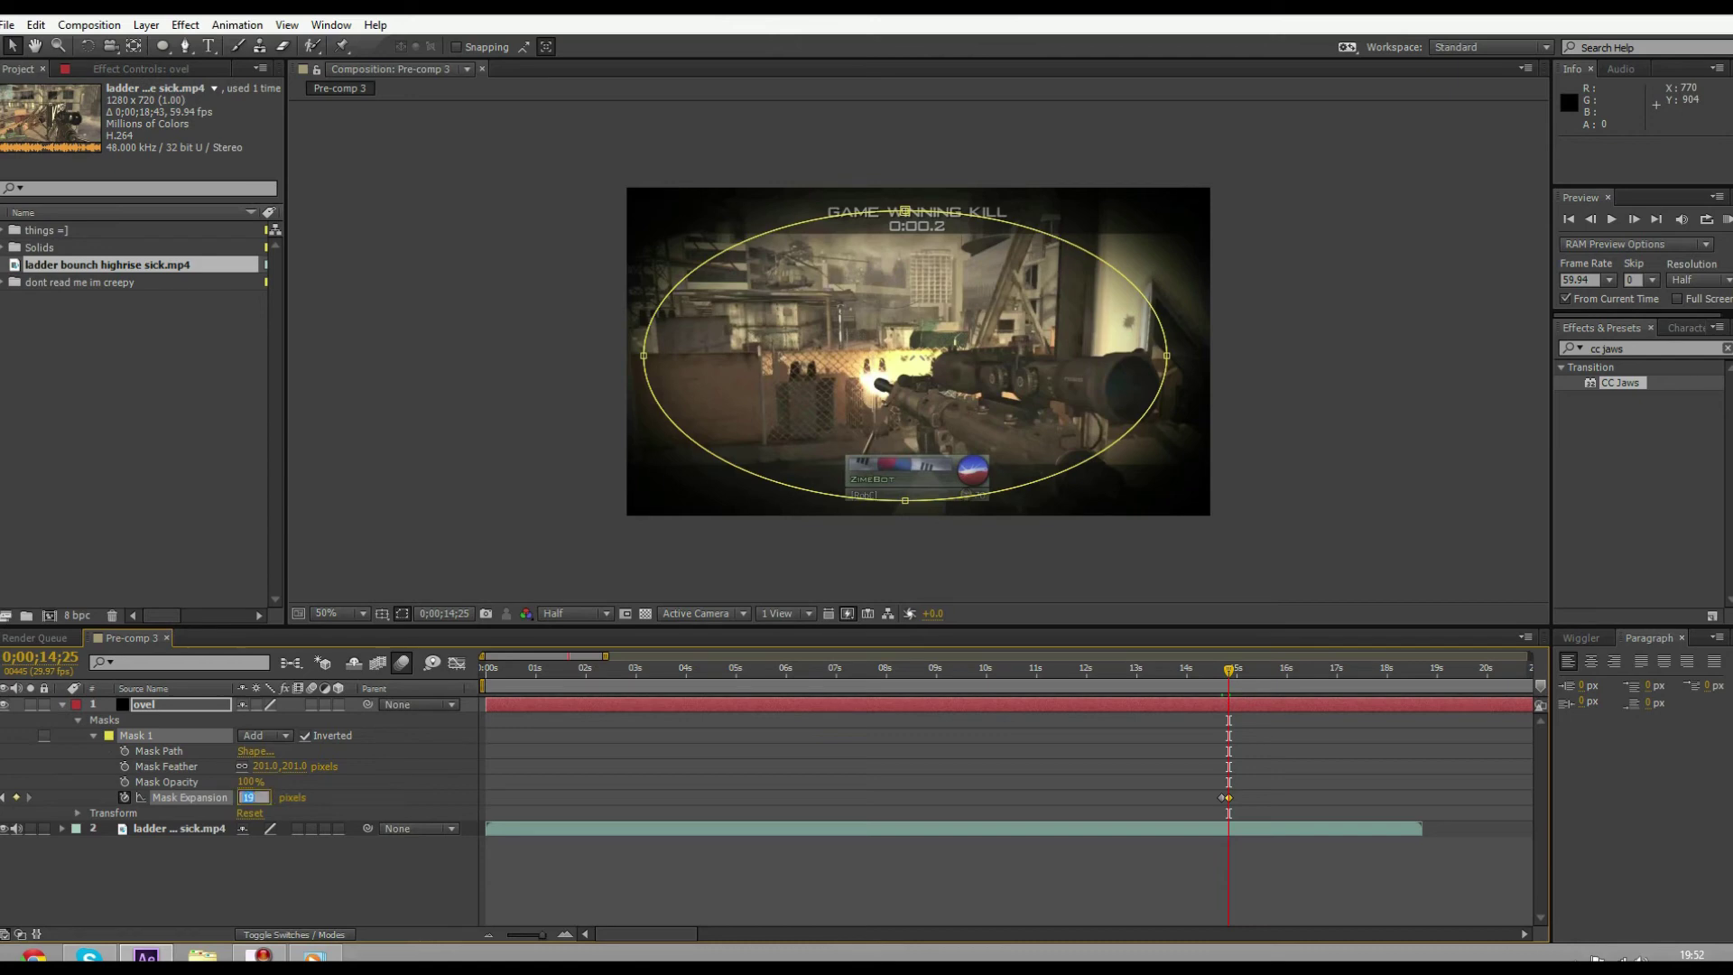
pyautogui.press('Return')
pyautogui.press('pageup')
pyautogui.press('pageup')
pyautogui.press('pageup')
pyautogui.press('pageup')
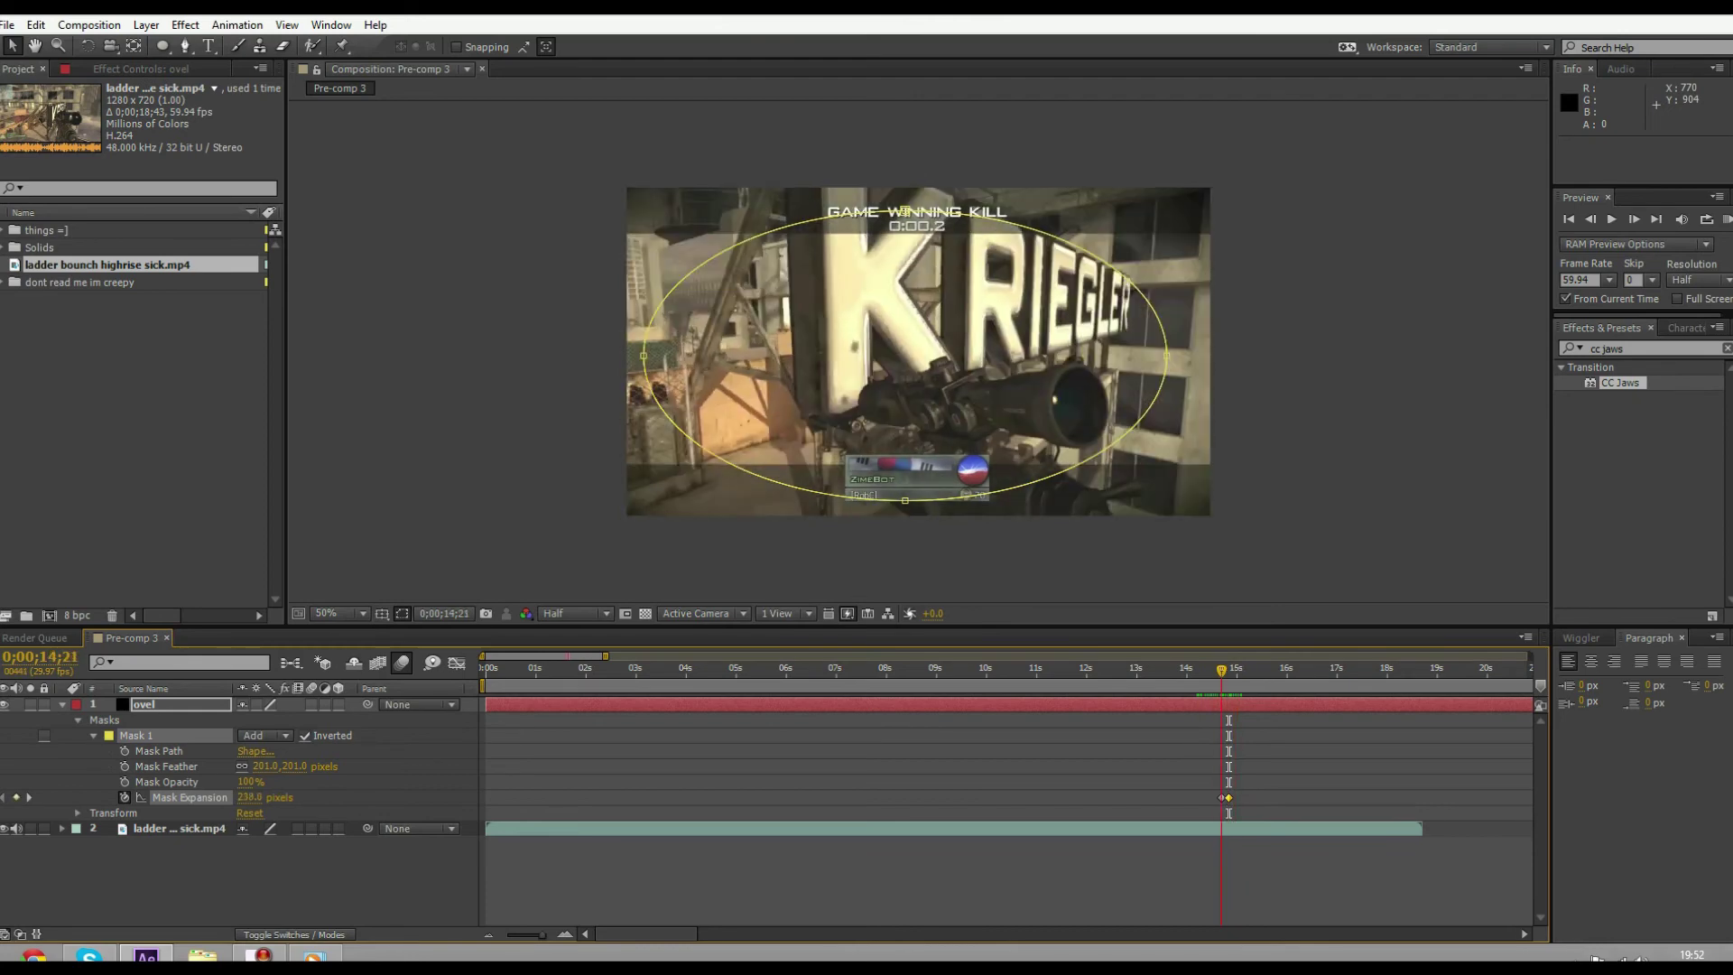
# Move the 238-pixel expansion keyframe earlier to 0;00;14;00
pyautogui.moveTo(254, 797); pyautogui.dragTo(244, 797)
pyautogui.click(1188, 668)
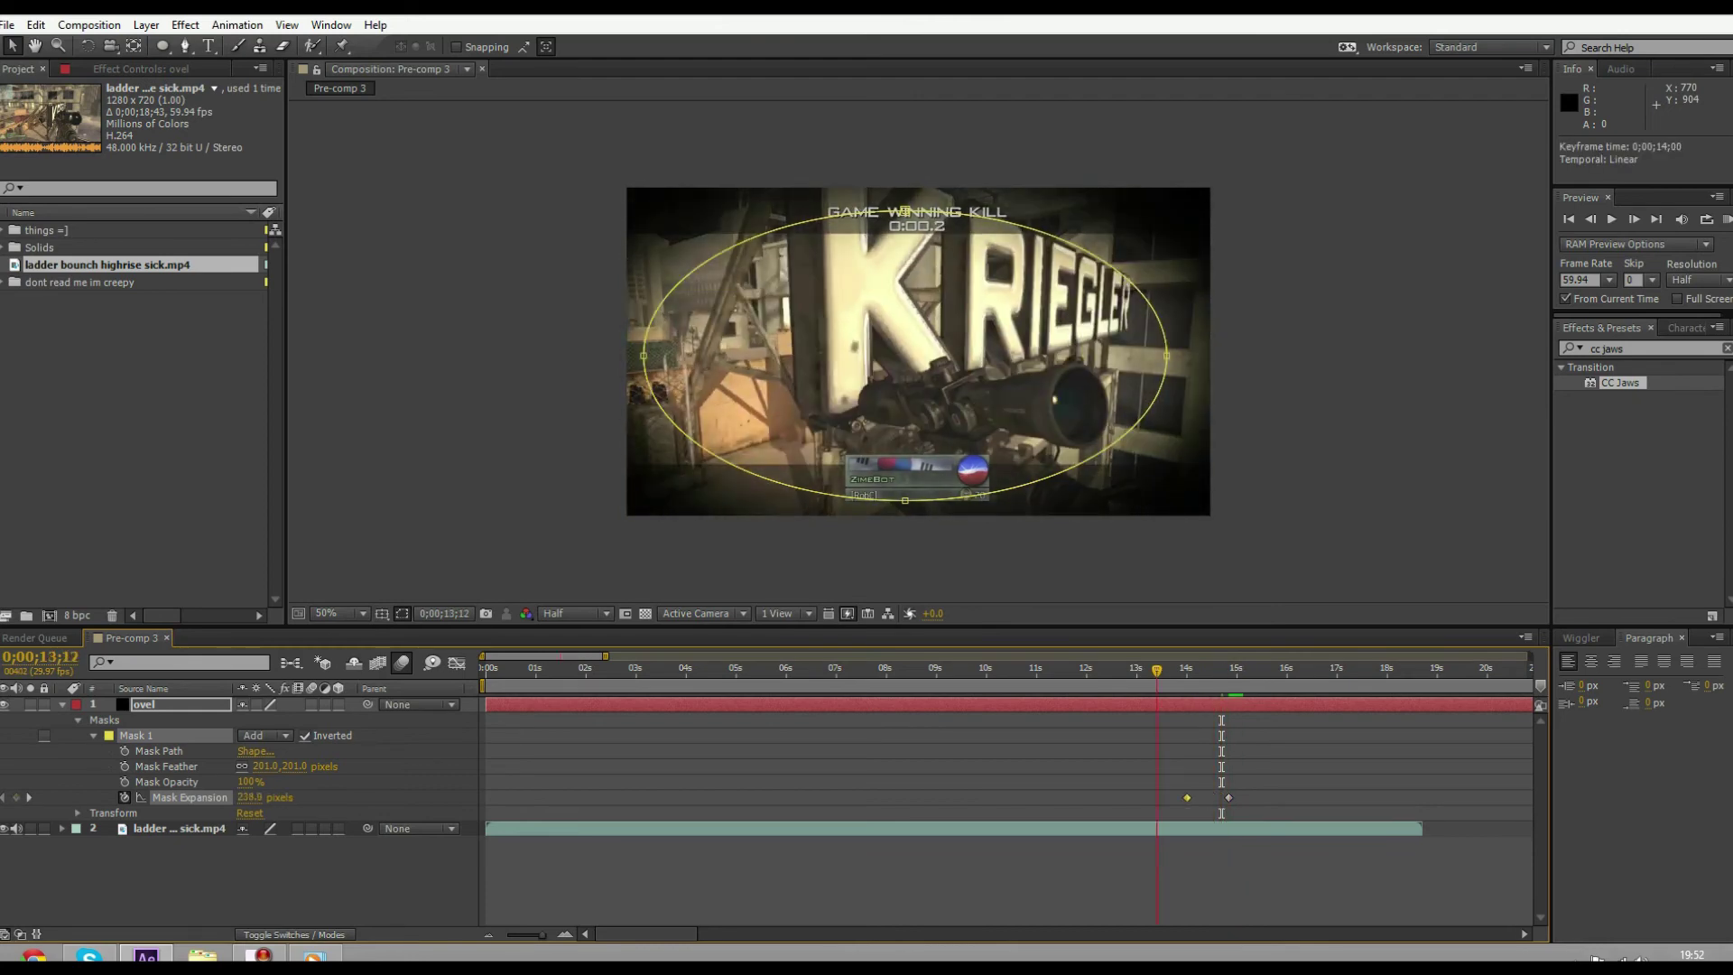